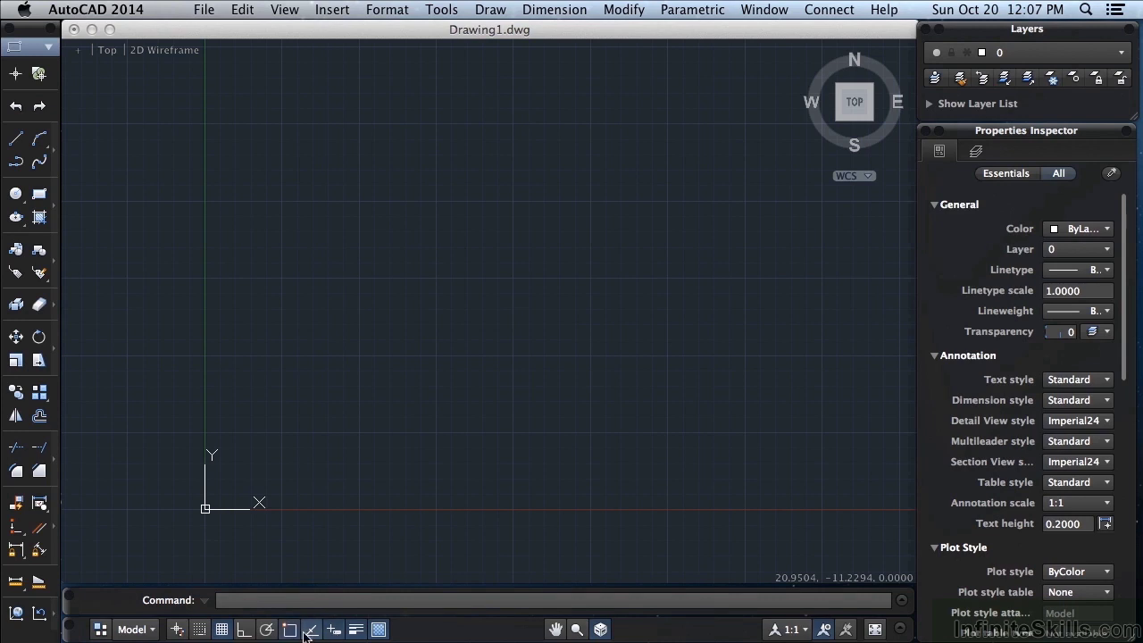
# Step: Draw a short diagonal line with the L command
pyautogui.write('l')
pyautogui.press('Return')
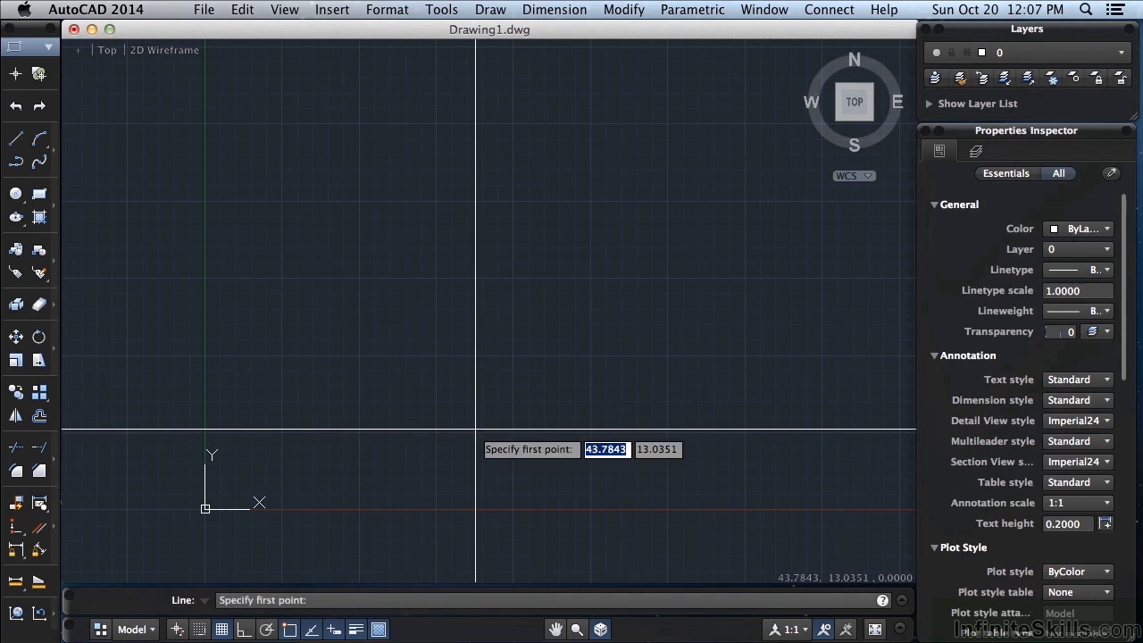
pyautogui.click(382, 384)
pyautogui.click(503, 265)
pyautogui.press('Return')
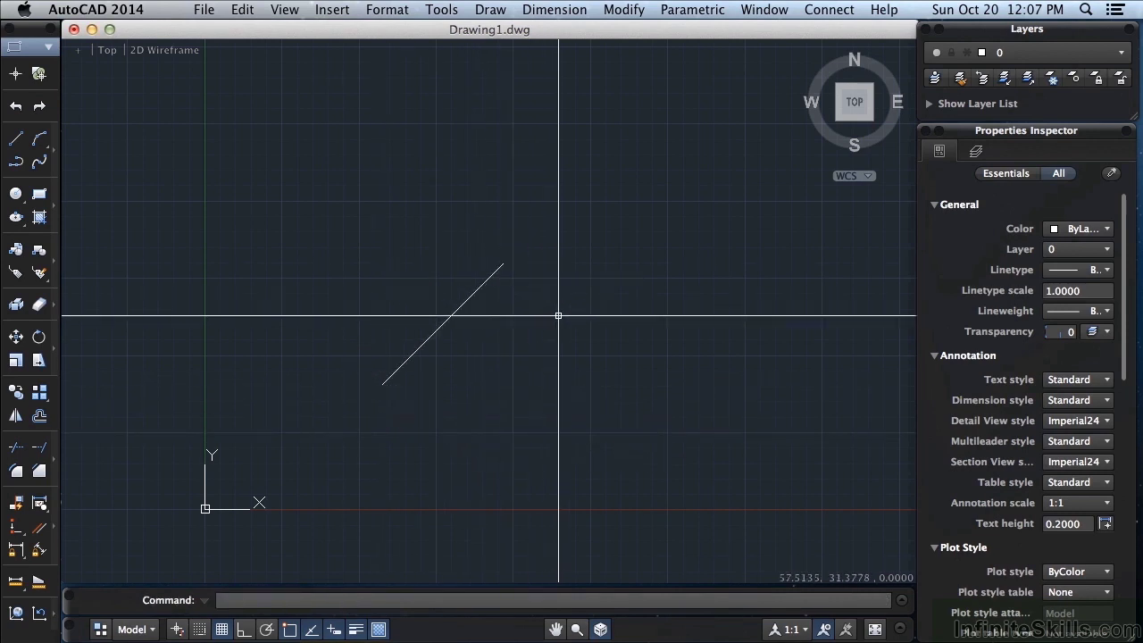
# Step: Draw a large circle overlapping the line's upper end
pyautogui.write('c')
pyautogui.press('Return')
pyautogui.click(562, 327)
pyautogui.click(667, 393)
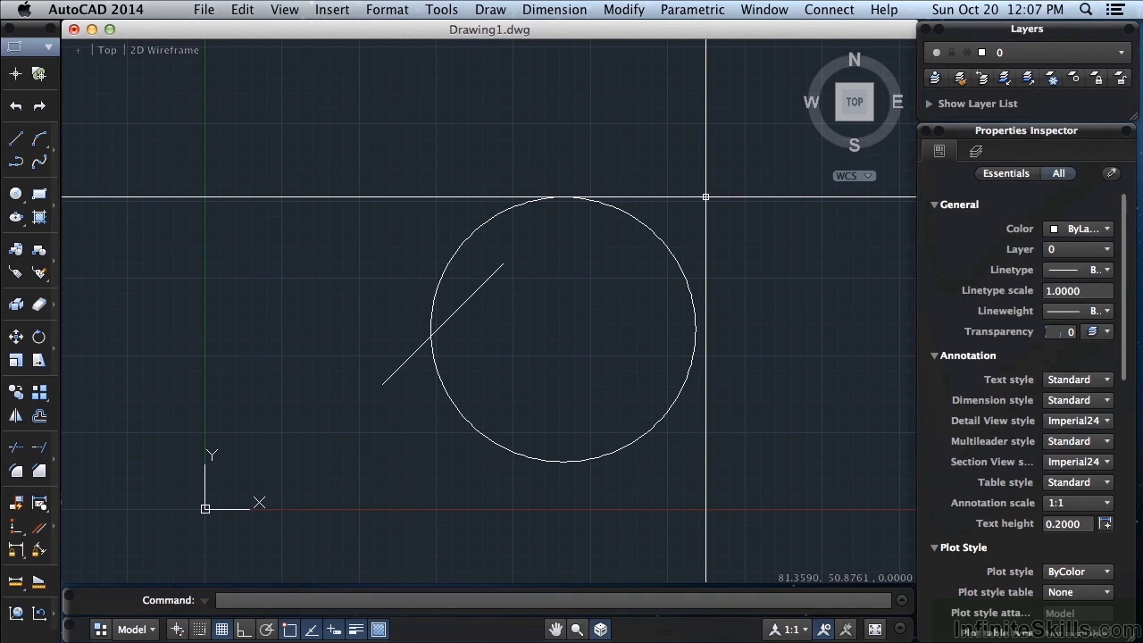
# Step: Start another line from the Line tool
pyautogui.click(19, 143)
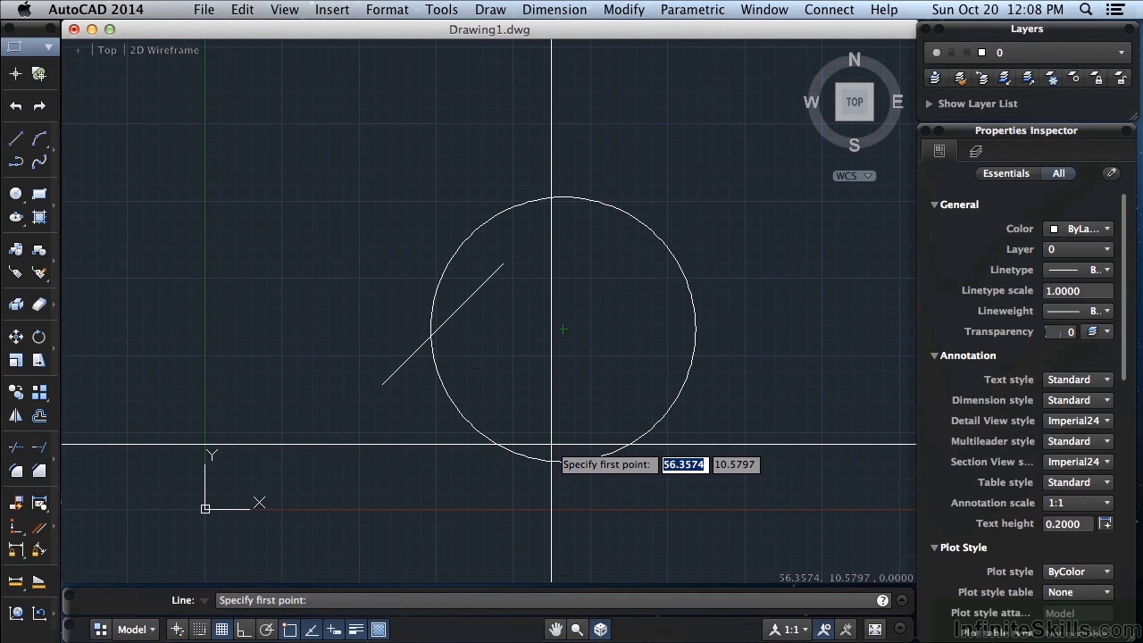
# Step: Draw a line from the circle's centre to the diagonal line's upper endpoint
pyautogui.click(494, 438)
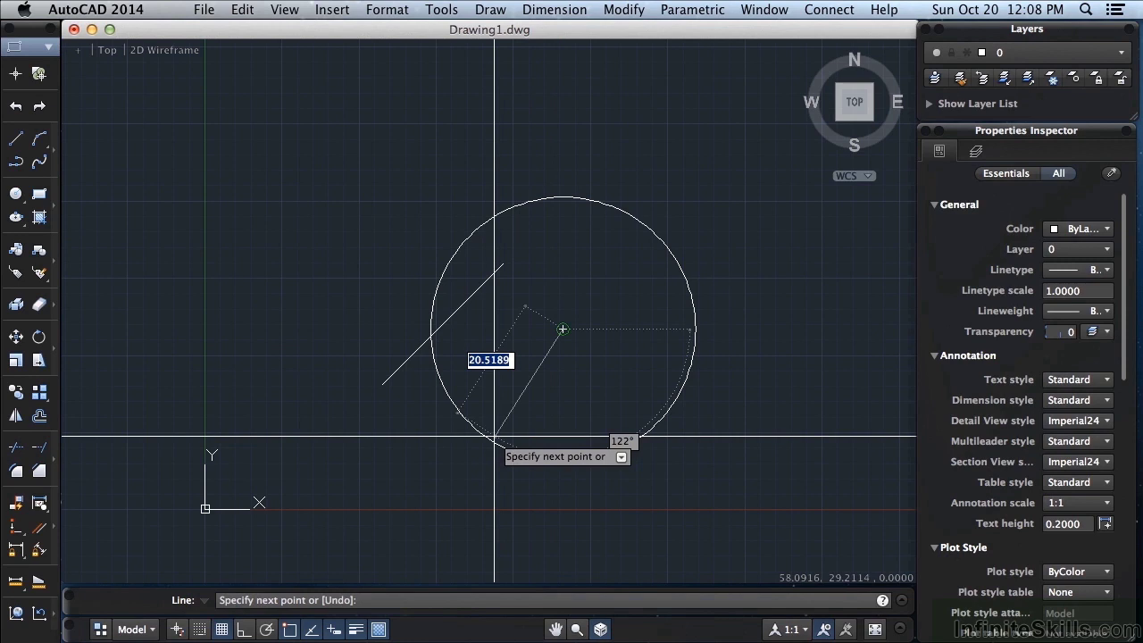
pyautogui.click(485, 294)
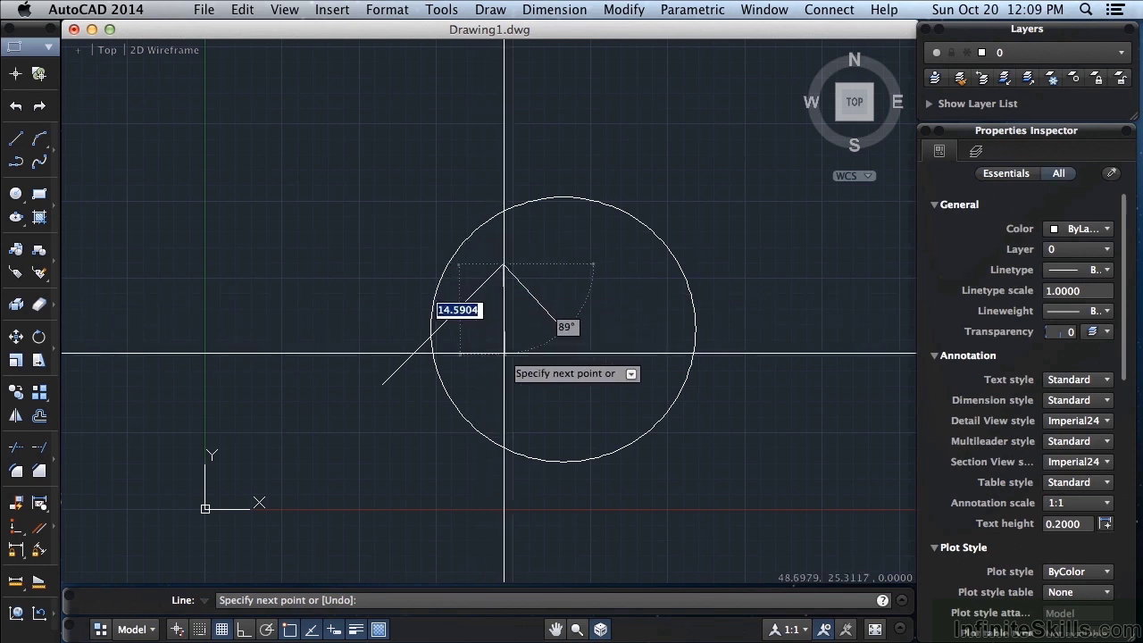
pyautogui.press('Return')
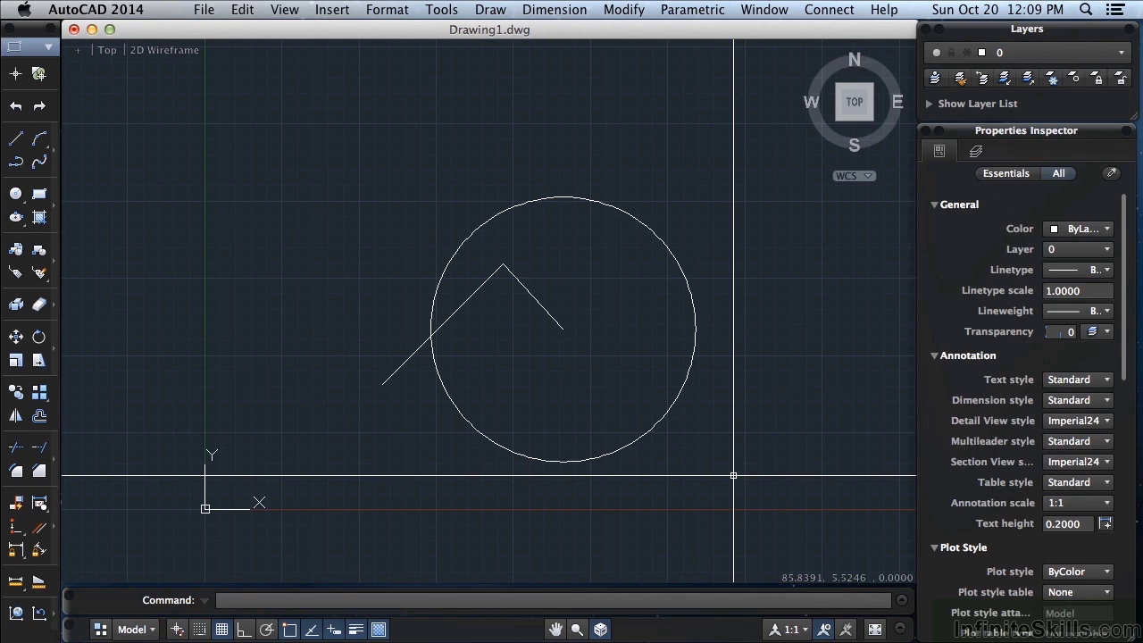
# Step: Turn Object Snap off and Ortho on with F8
pyautogui.click(290, 632)
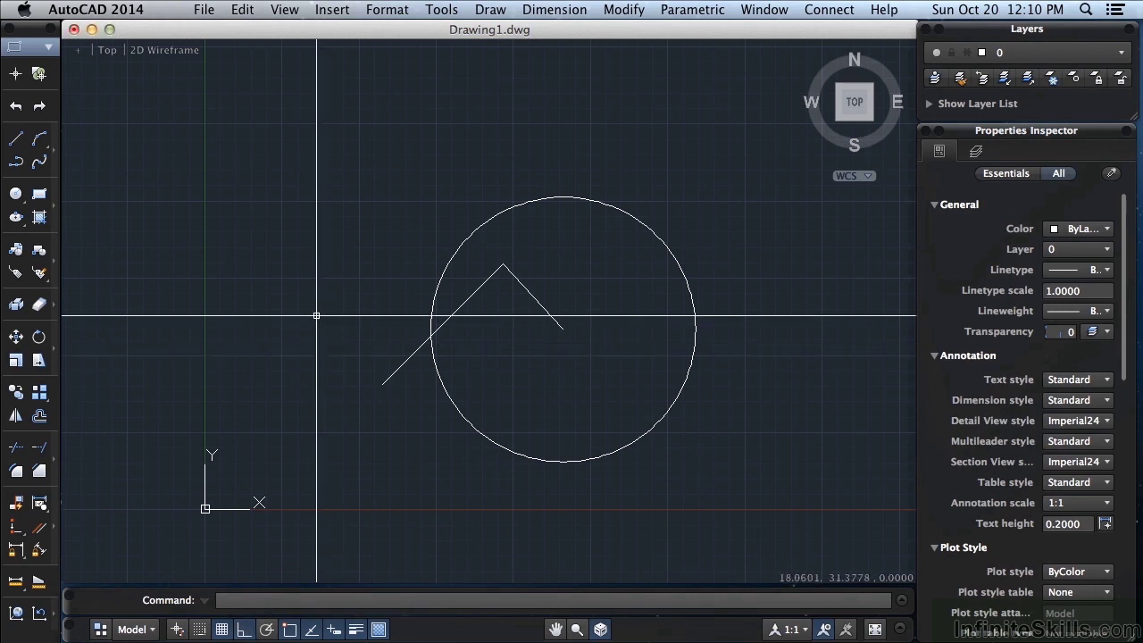
pyautogui.press('F8')
pyautogui.press('F8')
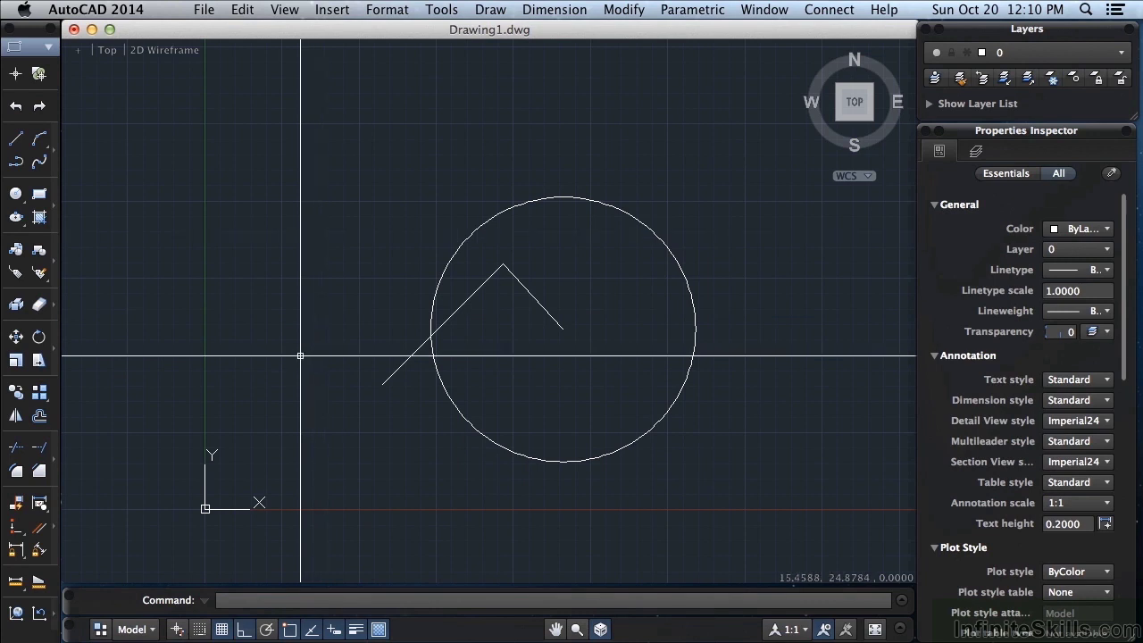
# Step: Draw a chain of orthogonal line segments stepping around the circle
pyautogui.write('l')
pyautogui.press('Return')
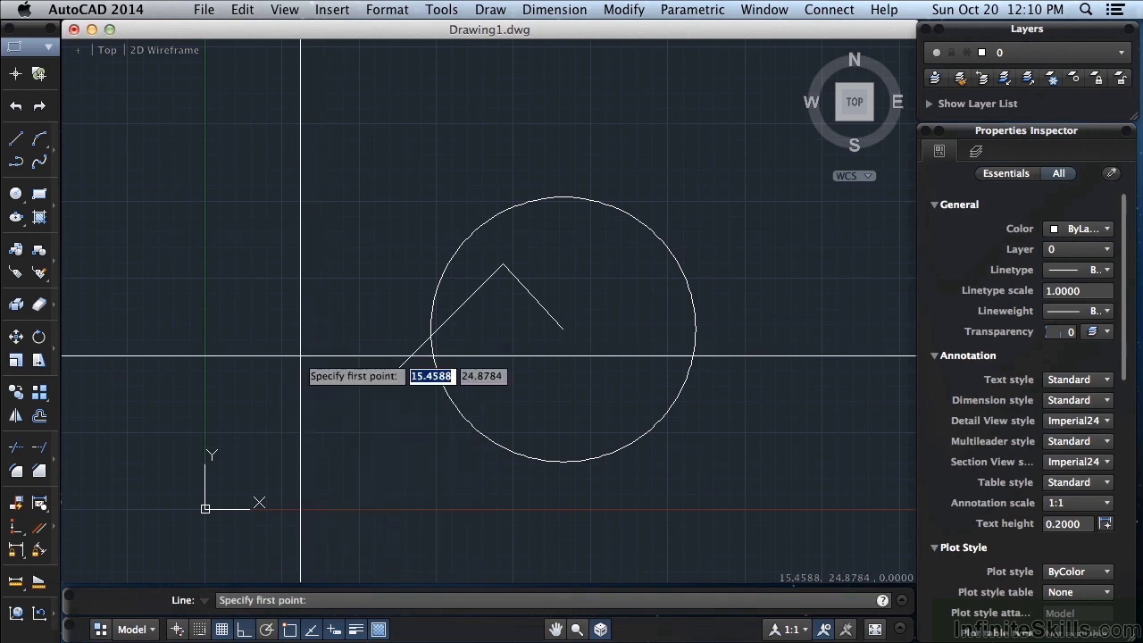
pyautogui.click(262, 289)
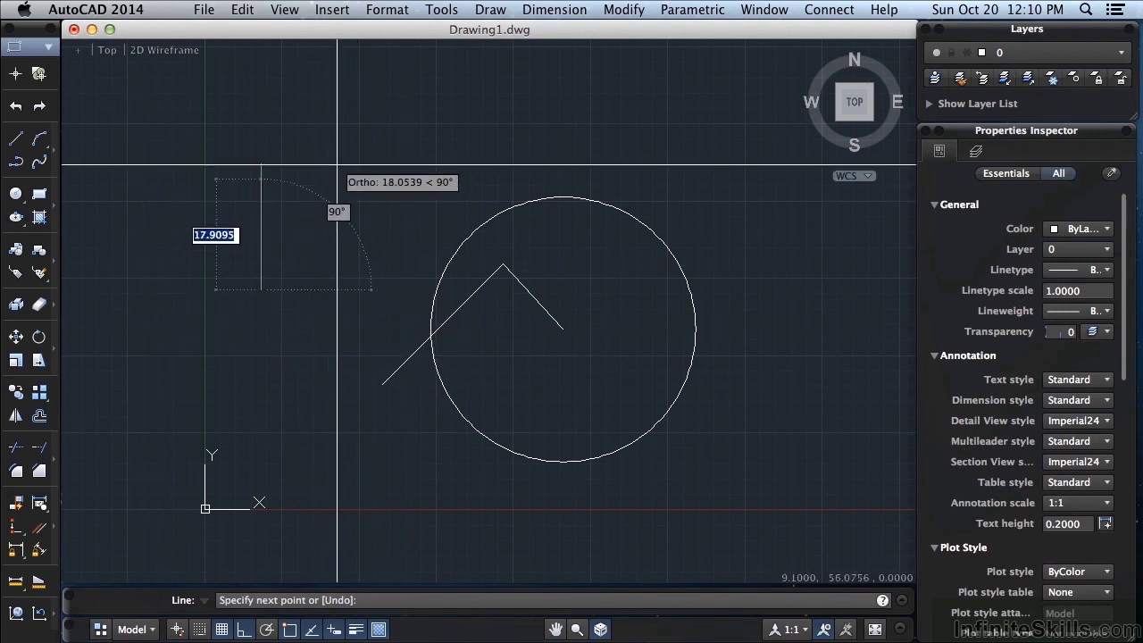
pyautogui.click(302, 438)
pyautogui.click(727, 429)
pyautogui.click(724, 148)
pyautogui.click(540, 150)
pyautogui.click(540, 246)
pyautogui.click(387, 246)
pyautogui.click(387, 111)
pyautogui.click(311, 143)
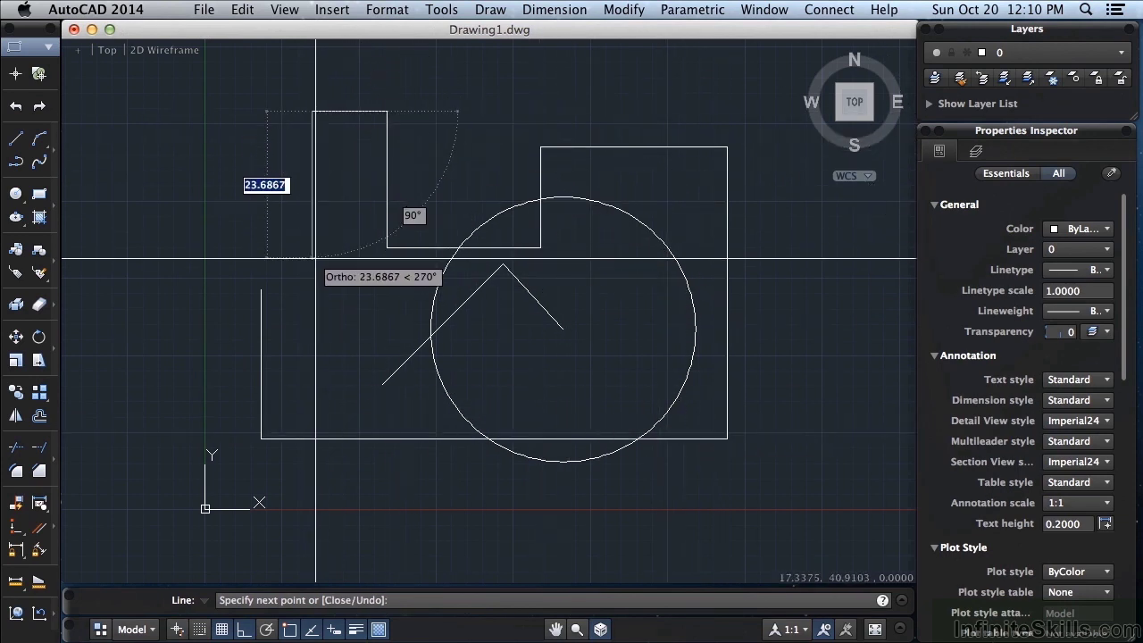
# Step: With Ortho off, continue the chain with four angled segments and finish
pyautogui.press('F8')
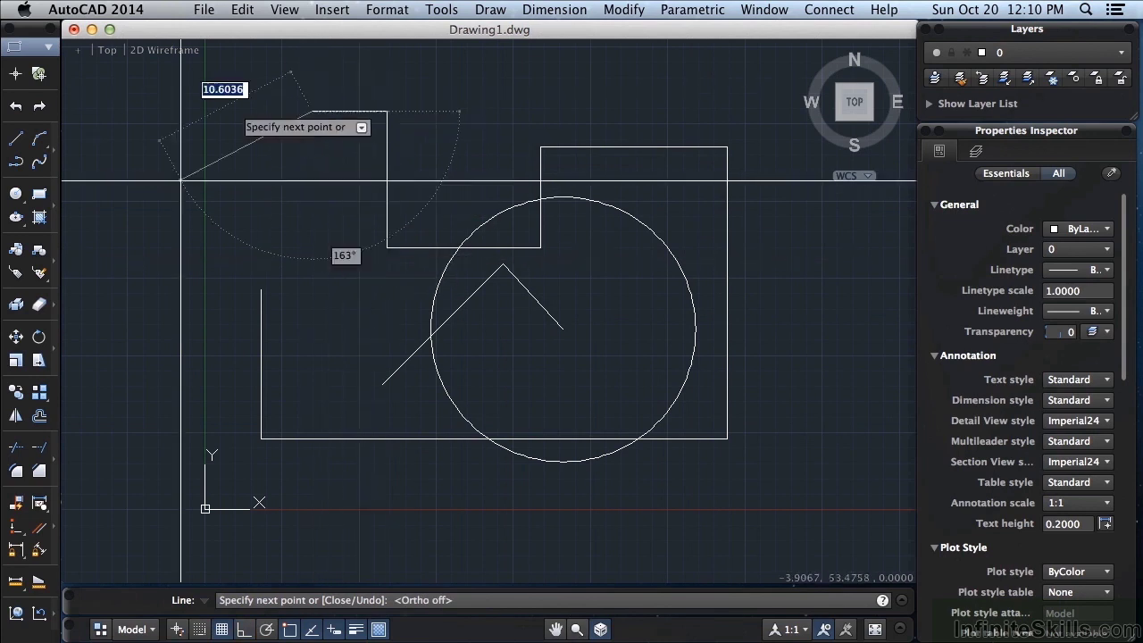
pyautogui.click(512, 85)
pyautogui.click(659, 190)
pyautogui.click(613, 330)
pyautogui.click(328, 259)
pyautogui.press('Return')
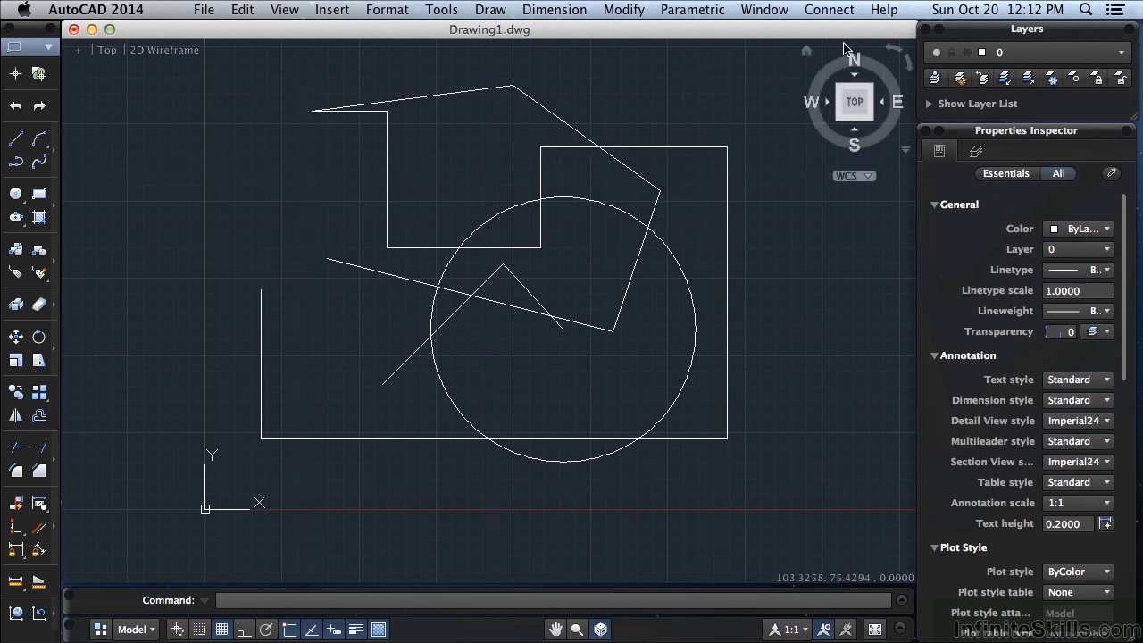
pyautogui.click(885, 9)
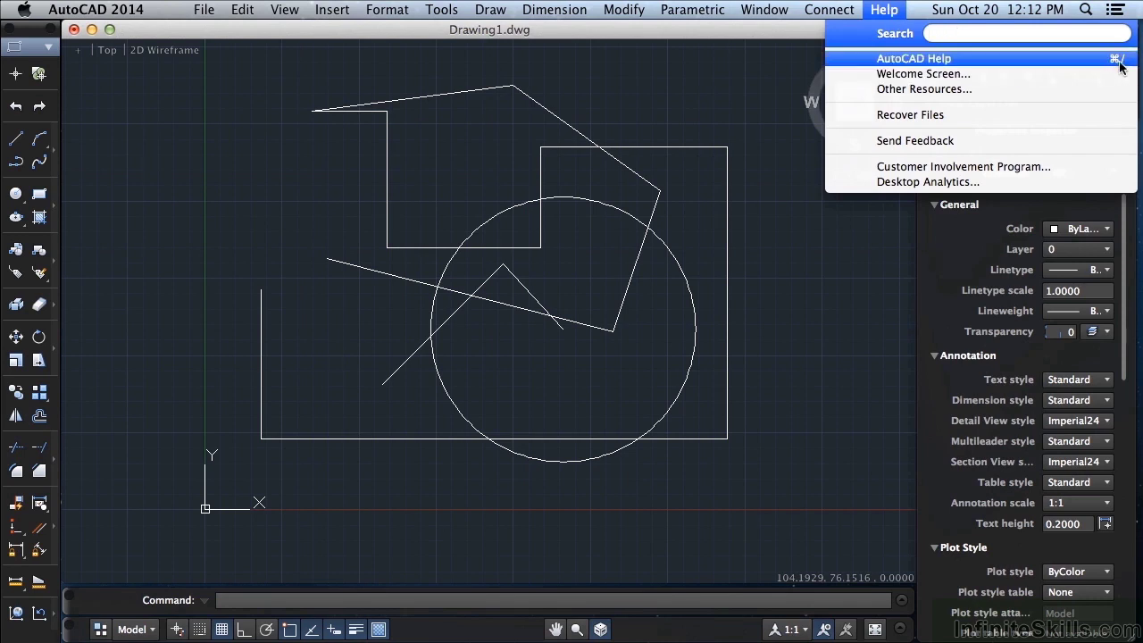
pyautogui.click(486, 147)
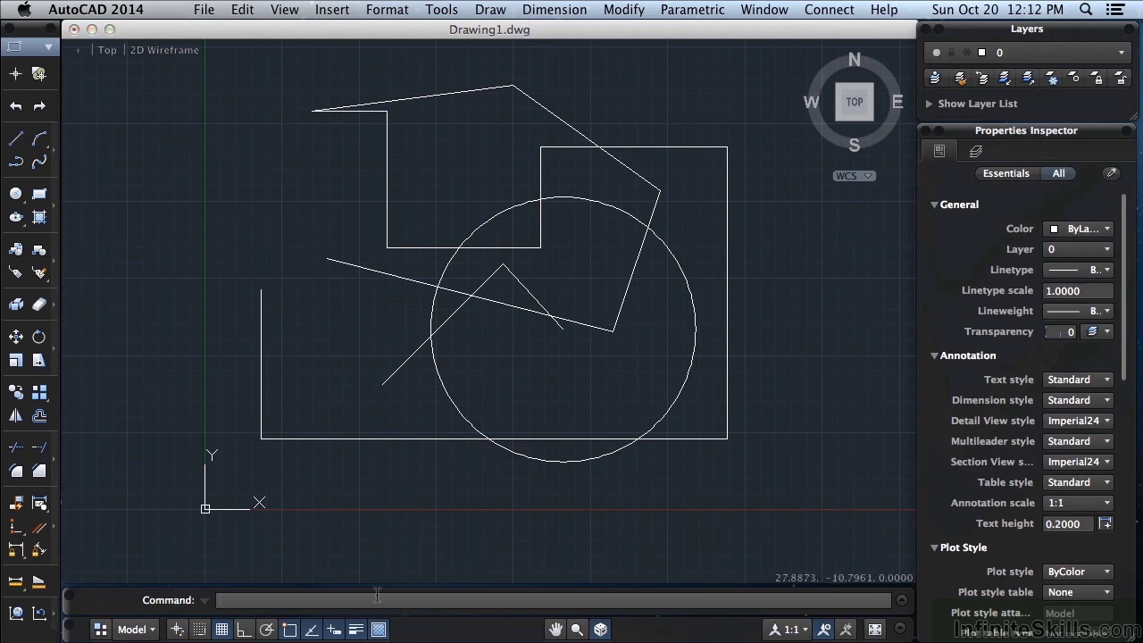
pyautogui.press('F2')
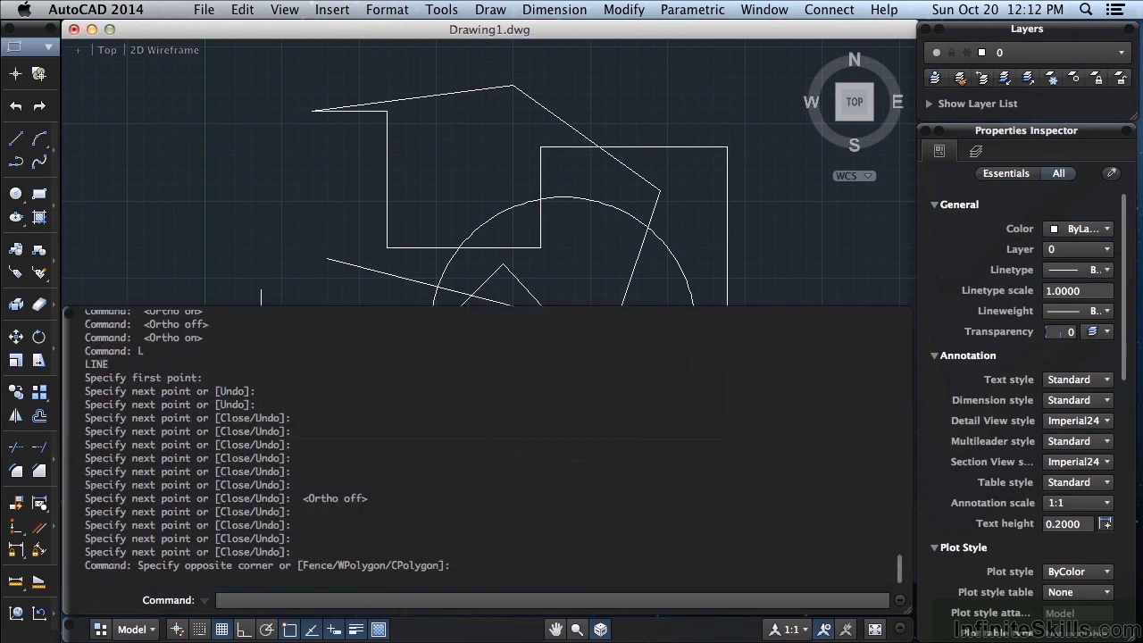
pyautogui.press('F2')
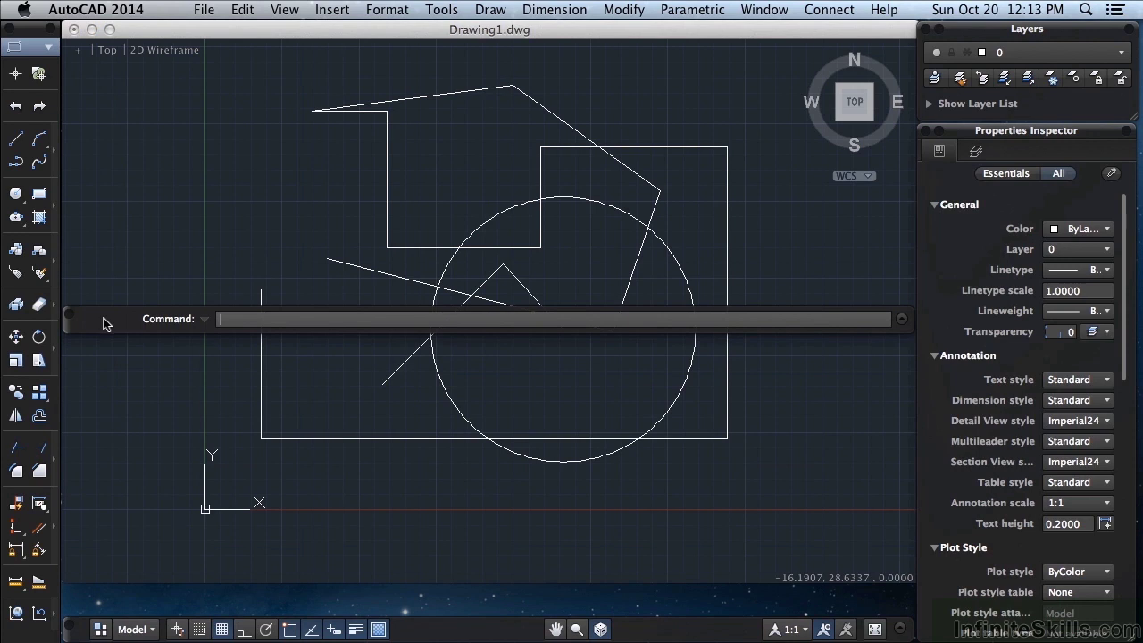
pyautogui.moveTo(102, 324); pyautogui.dragTo(107, 604)
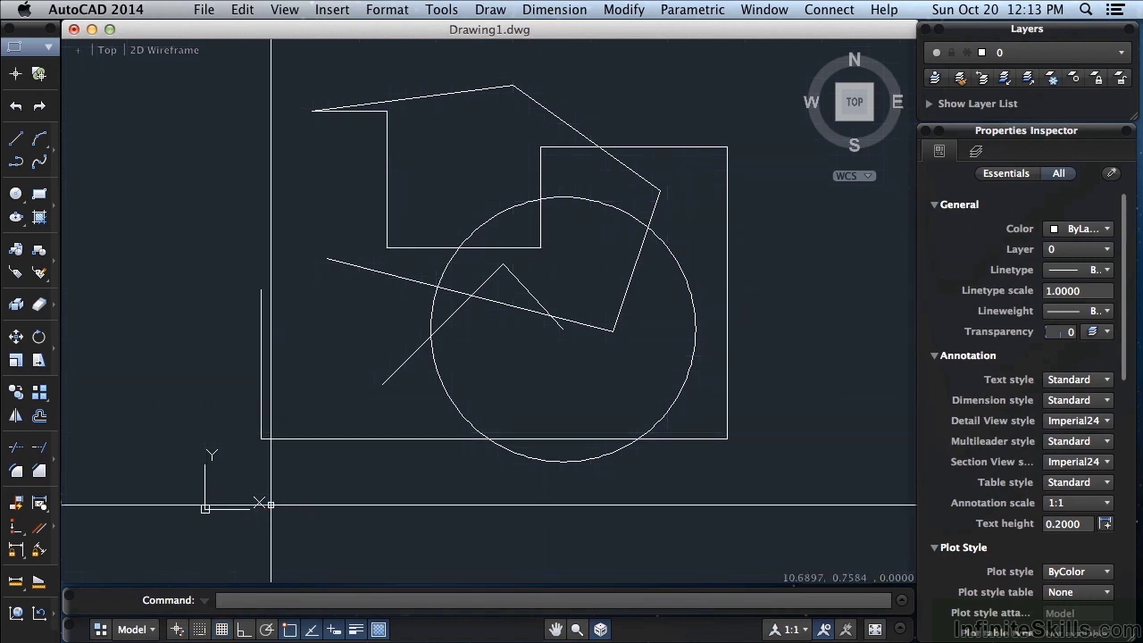
pyautogui.click(218, 630)
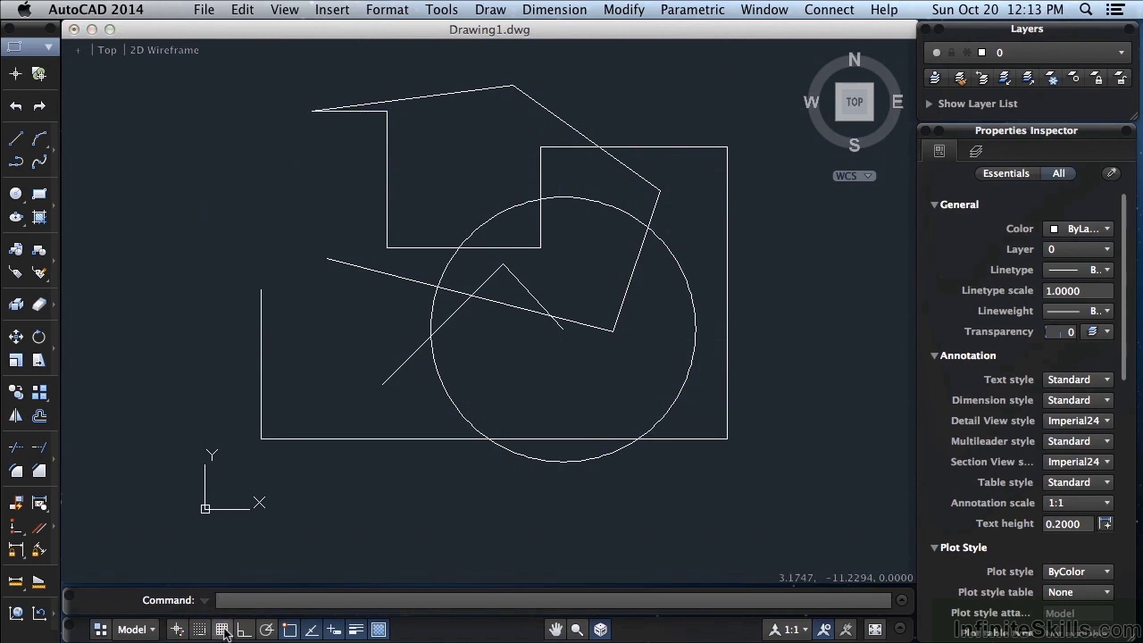
pyautogui.click(222, 631)
pyautogui.click(222, 631)
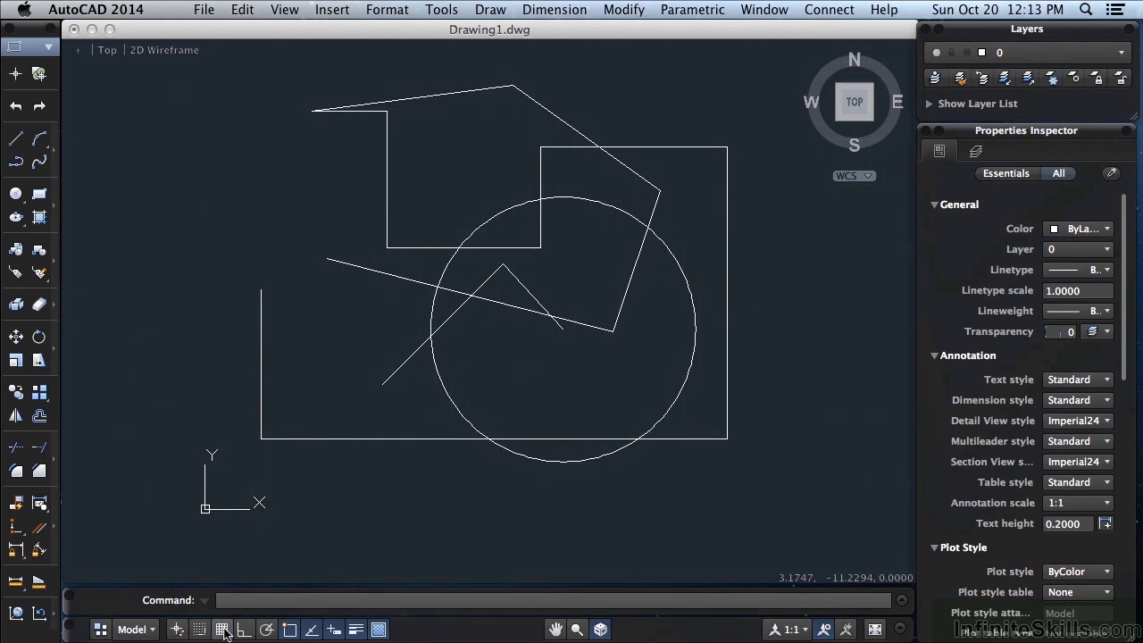
pyautogui.click(223, 630)
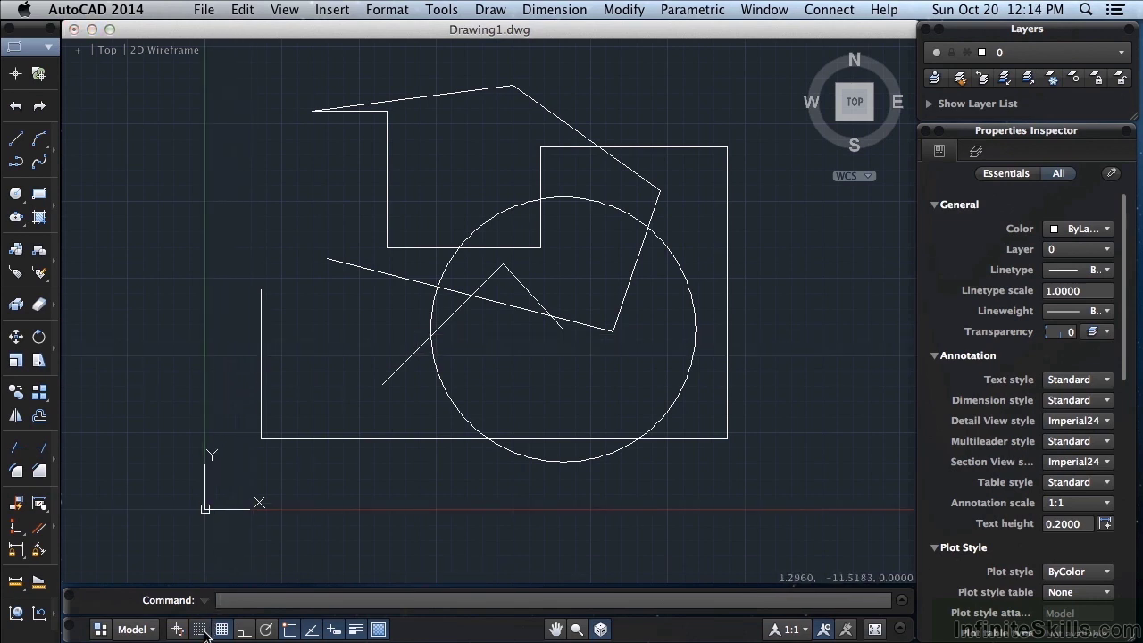
# Step: Start a new line and draw the outline's diagonal and notched lower edge
pyautogui.scroll(4, 315, 362)
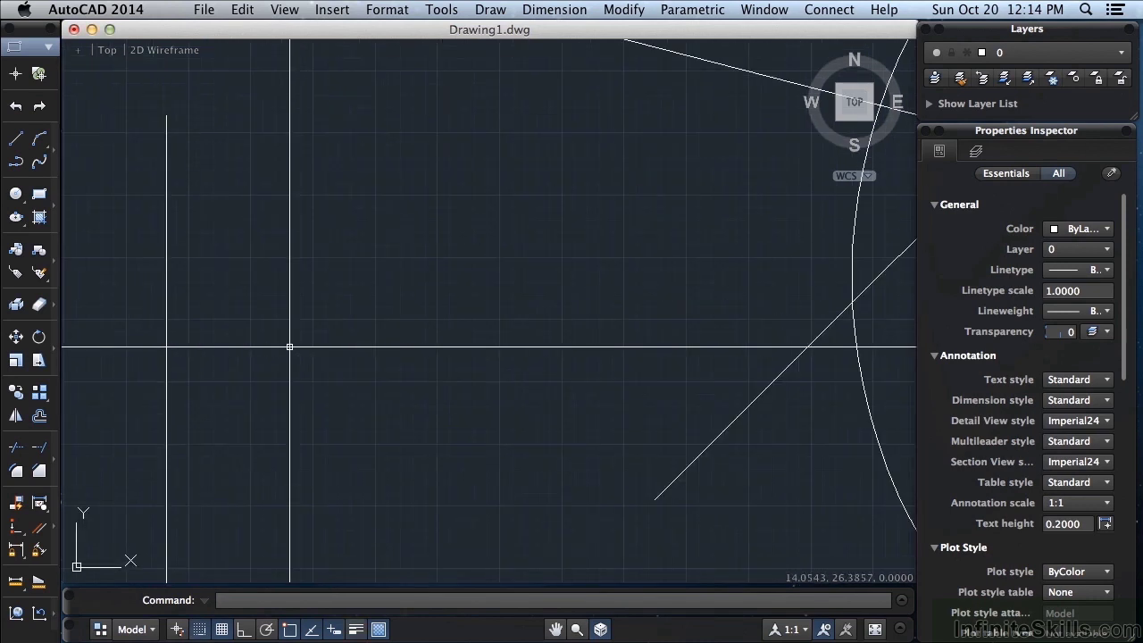
pyautogui.press('l')
pyautogui.press('Return')
pyautogui.click(359, 334)
pyautogui.scroll(2, 384, 371)
pyautogui.scroll(6, 390, 370)
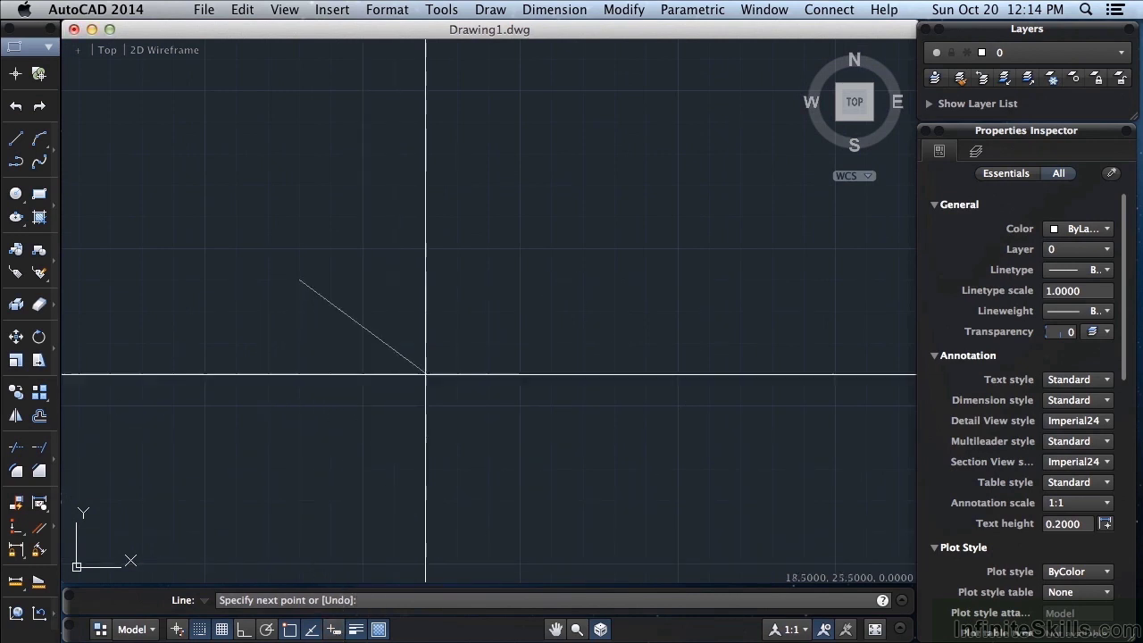
pyautogui.click(425, 342)
pyautogui.click(425, 311)
pyautogui.click(457, 310)
pyautogui.click(457, 342)
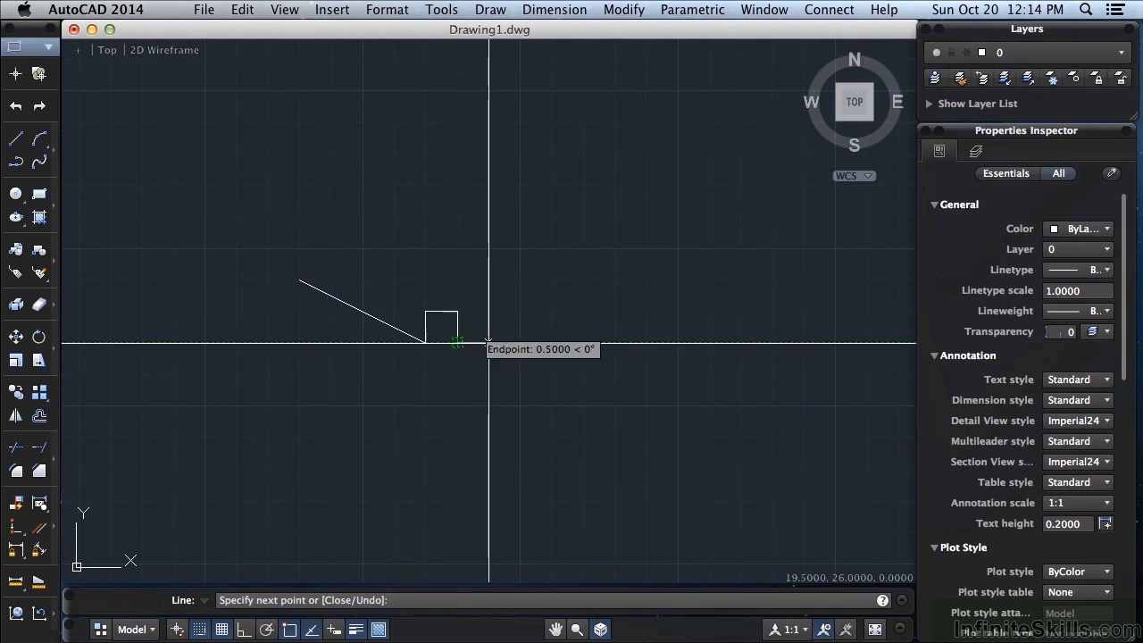
pyautogui.click(488, 342)
pyautogui.click(520, 374)
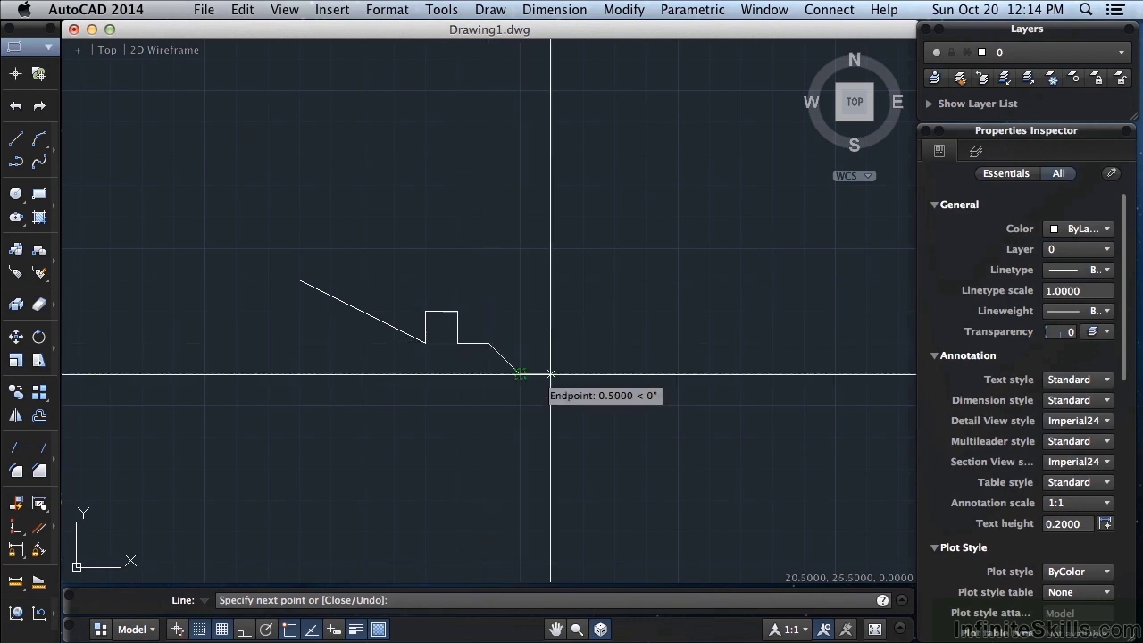
# Step: Complete the right and top edges, close at the start point, and turn Grid off
pyautogui.click(551, 374)
pyautogui.click(551, 342)
pyautogui.click(582, 342)
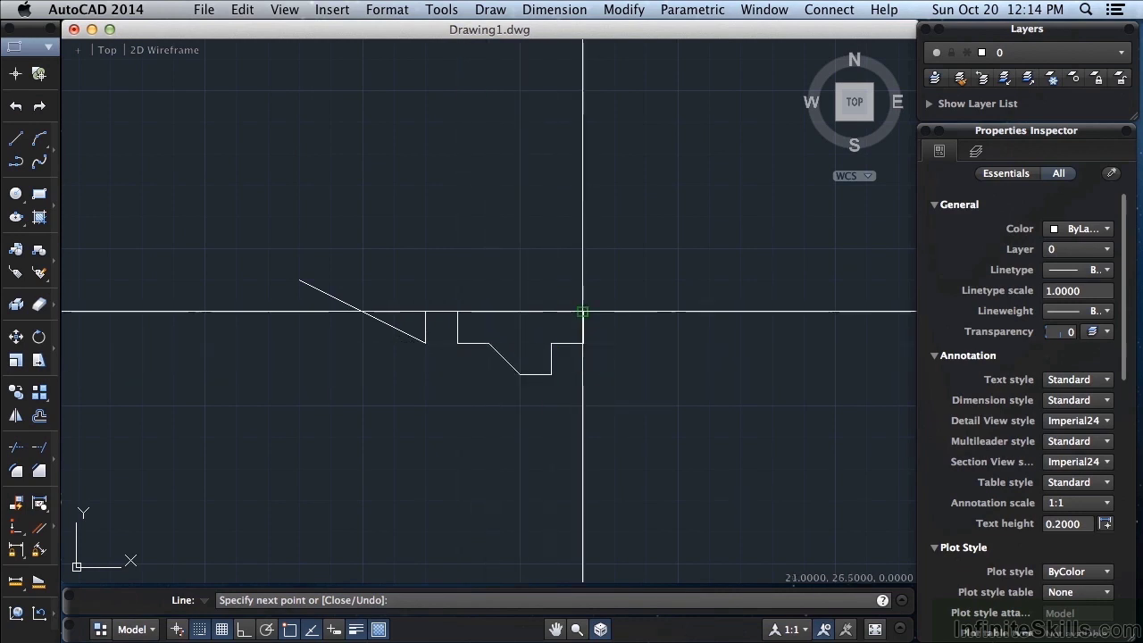
pyautogui.click(584, 311)
pyautogui.click(615, 249)
pyautogui.click(551, 217)
pyautogui.click(521, 216)
pyautogui.click(331, 279)
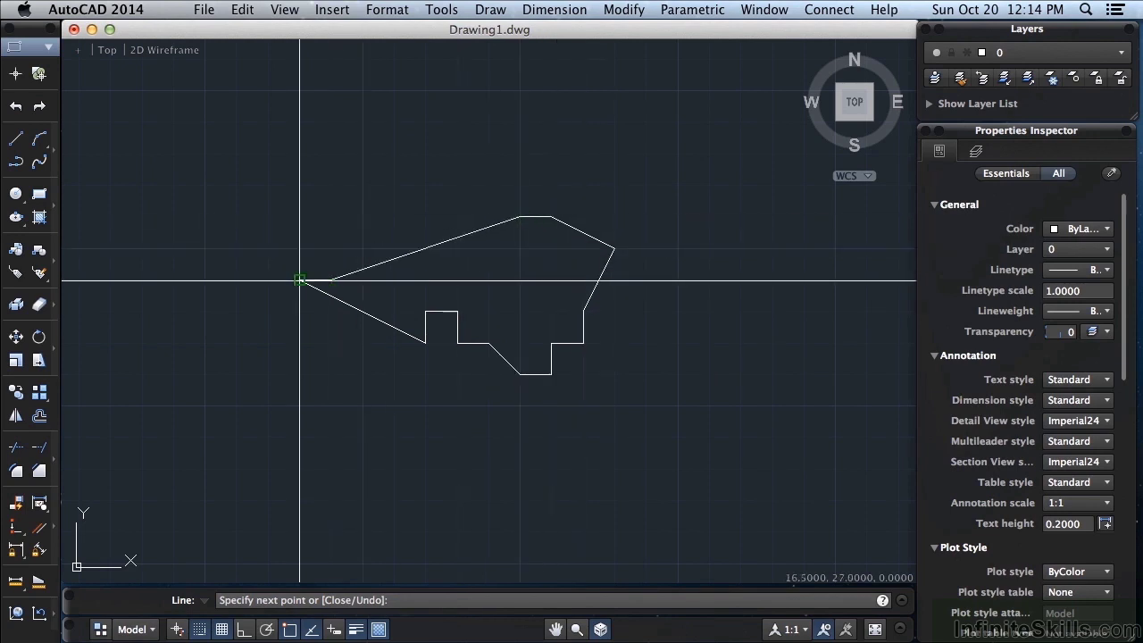
pyautogui.click(300, 280)
pyautogui.press('Return')
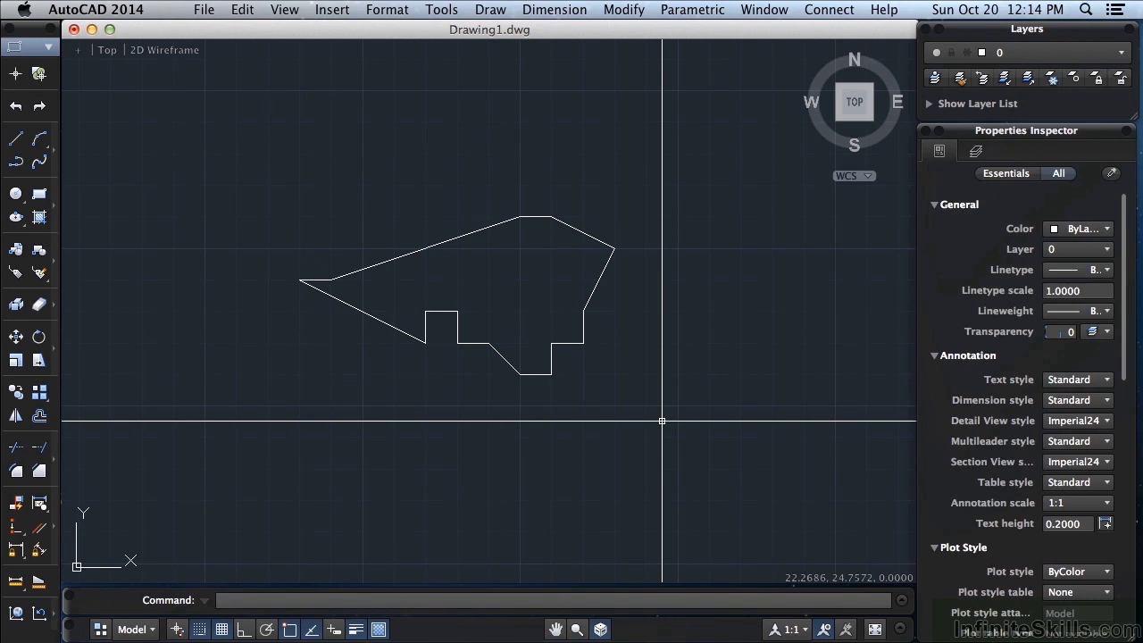
pyautogui.click(222, 630)
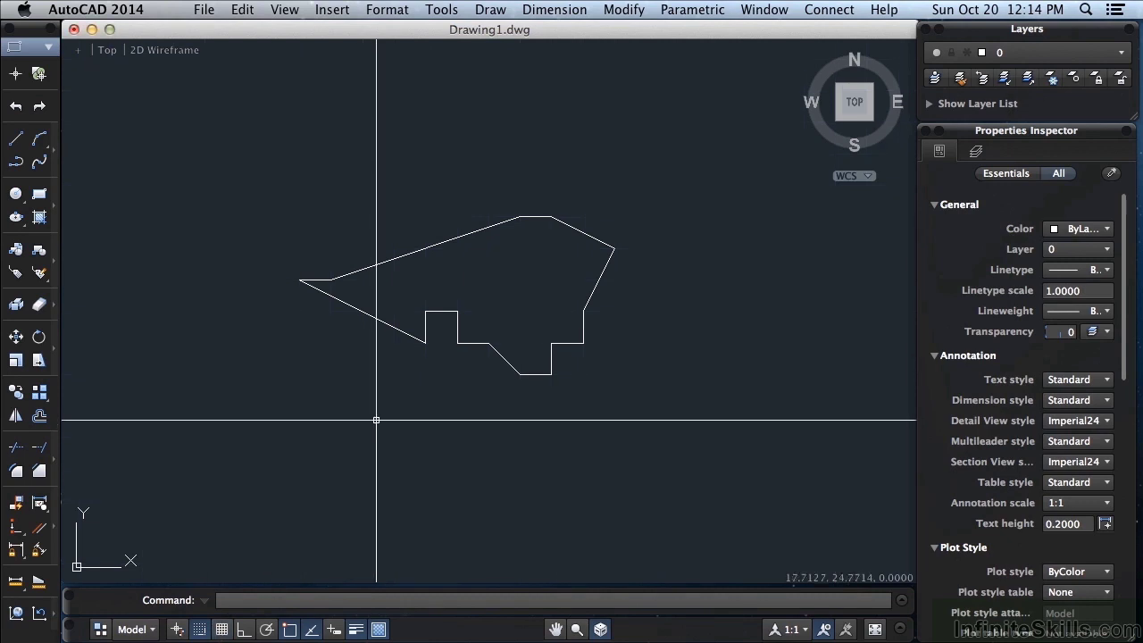
# Step: Zoom out to show the small outline alongside the large circle and long lines
pyautogui.scroll(-2, 487, 427)
pyautogui.scroll(-2, 486, 428)
pyautogui.scroll(-2, 487, 426)
pyautogui.scroll(2, 486, 426)
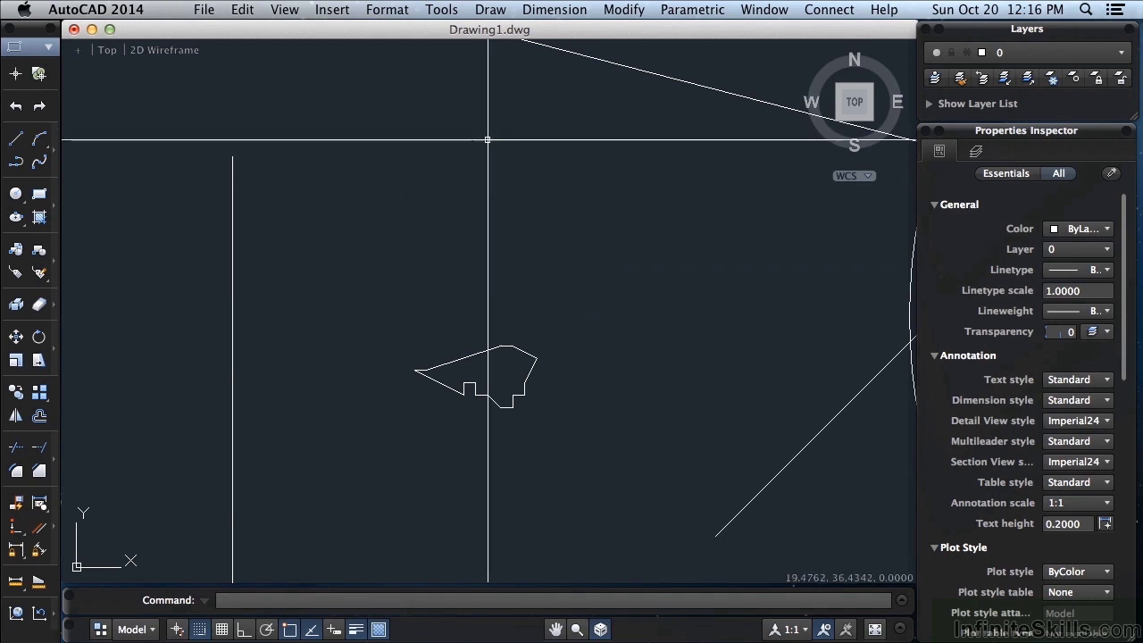
# Step: Open acad.pgp through Tools > Customize > Edit Command Aliases (PGP)
pyautogui.click(442, 10)
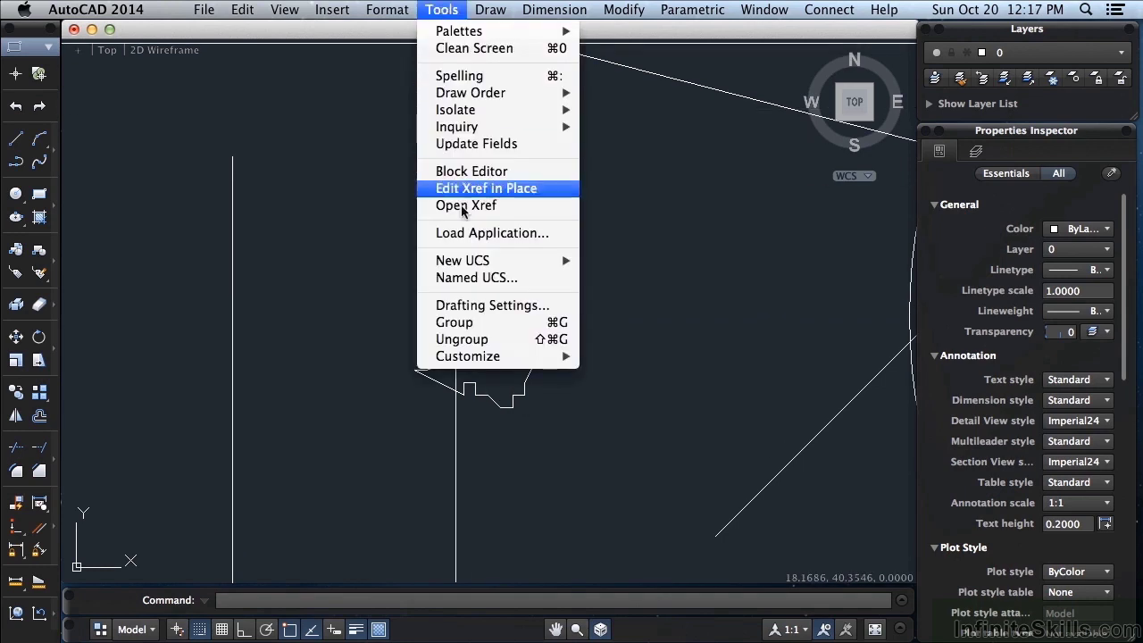
pyautogui.moveTo(482, 357)
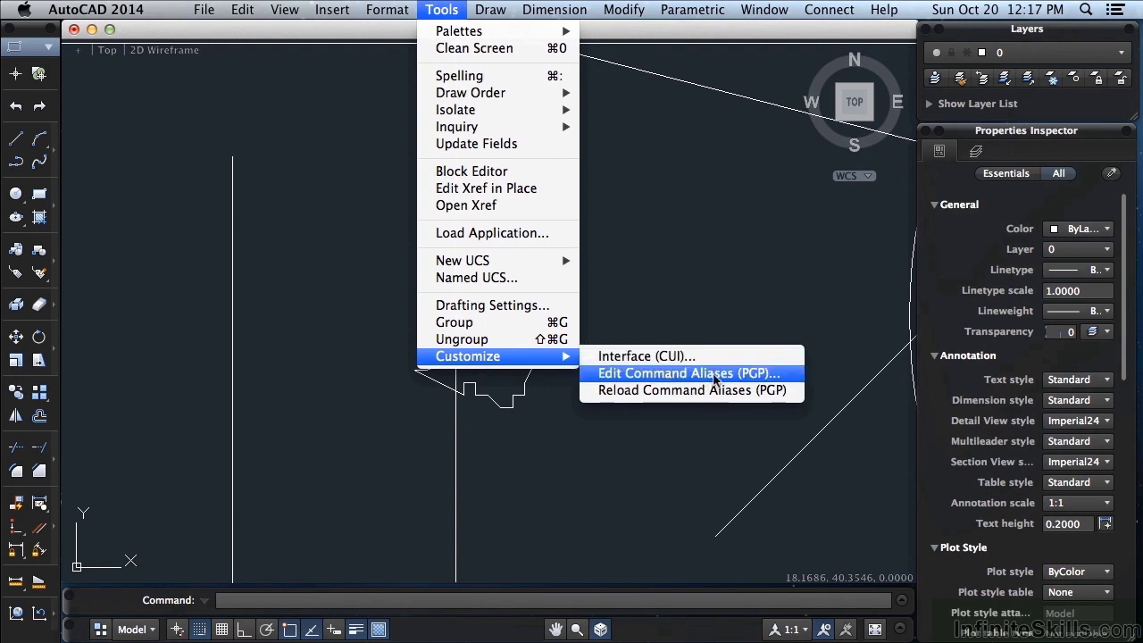
pyautogui.click(716, 380)
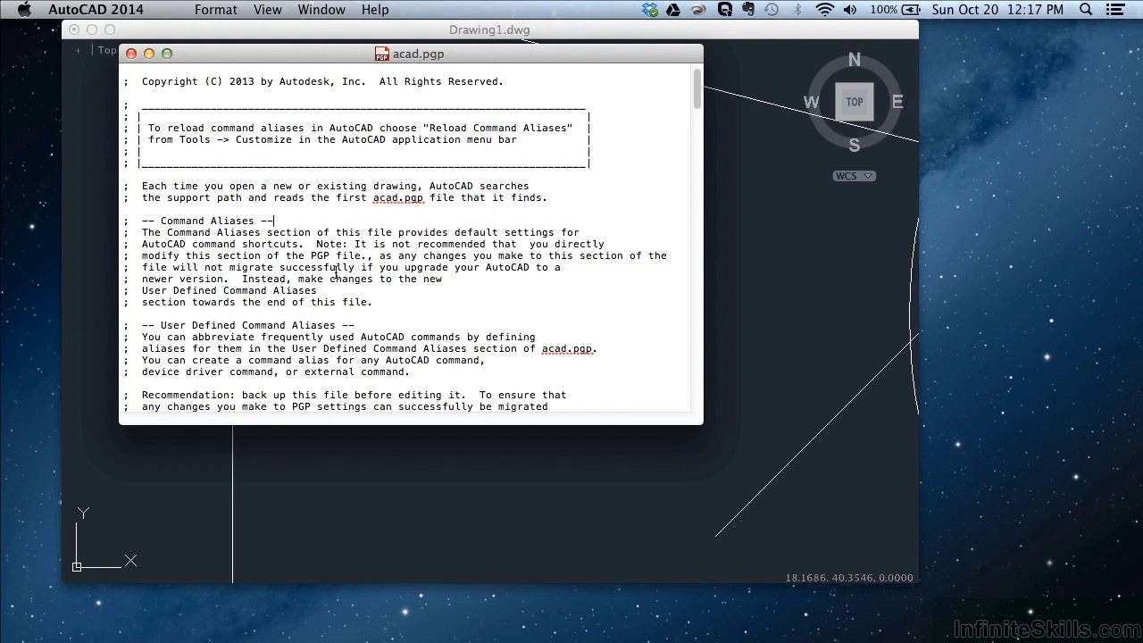
# Step: Scroll acad.pgp down to the aliases list showing A *ARC and AR *ARRAY
pyautogui.scroll(-5, 336, 271)
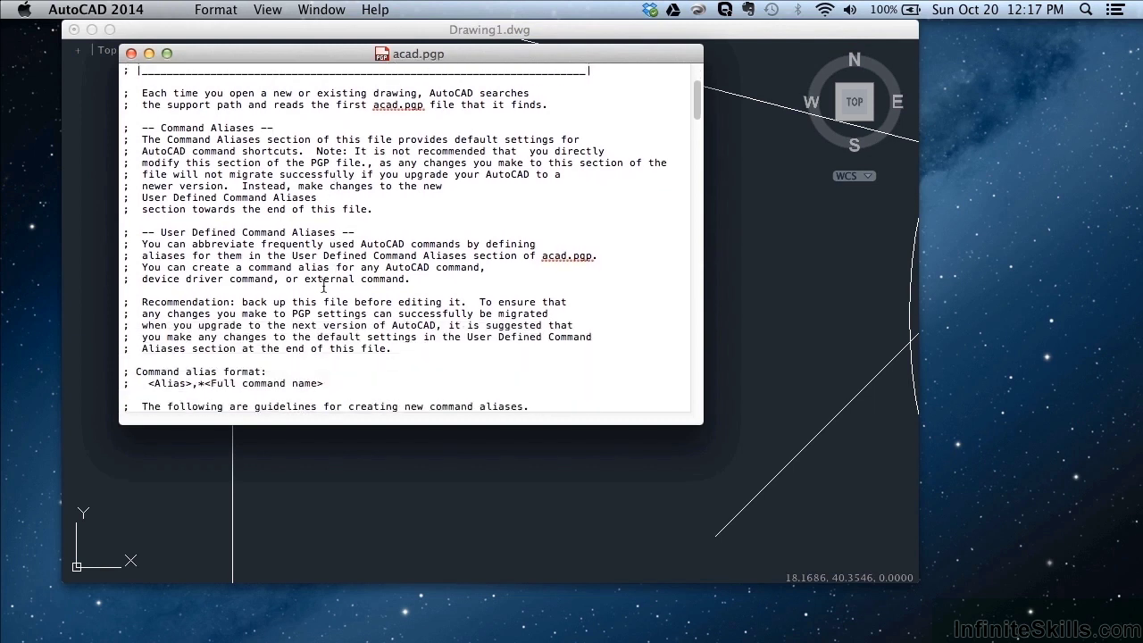
pyautogui.scroll(-10, 362, 270)
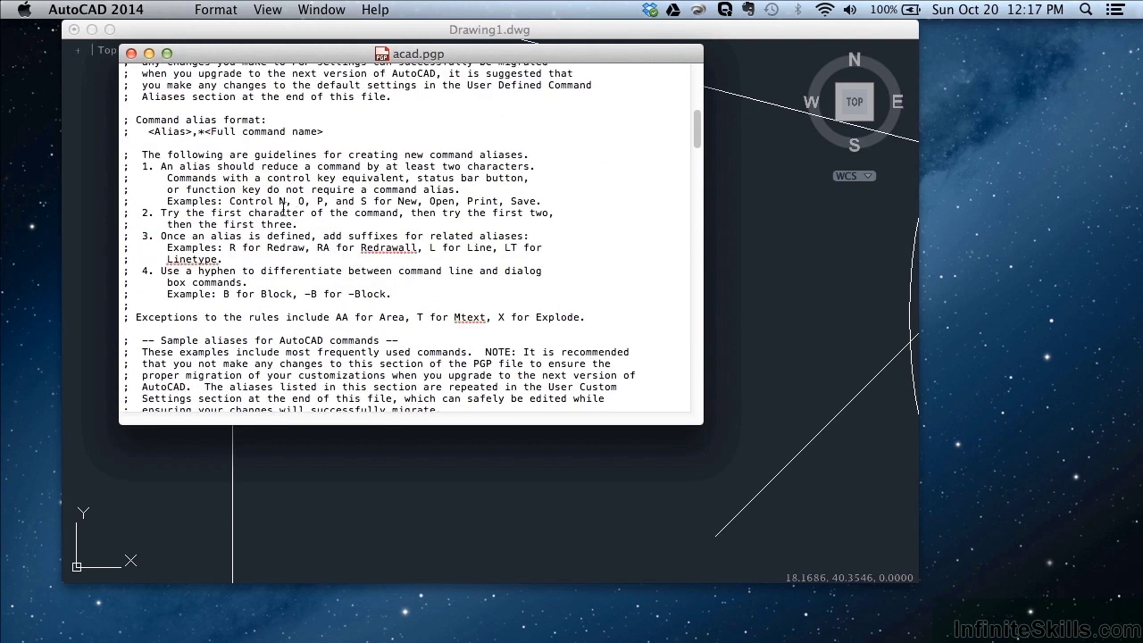
pyautogui.scroll(-7, 312, 271)
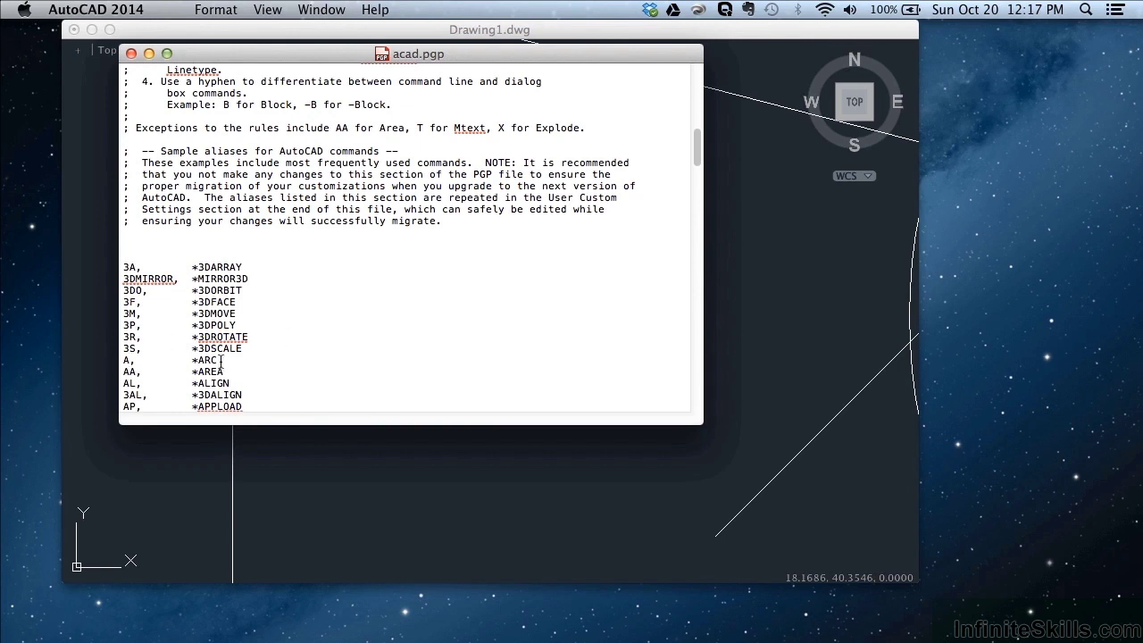
pyautogui.scroll(-1, 197, 355)
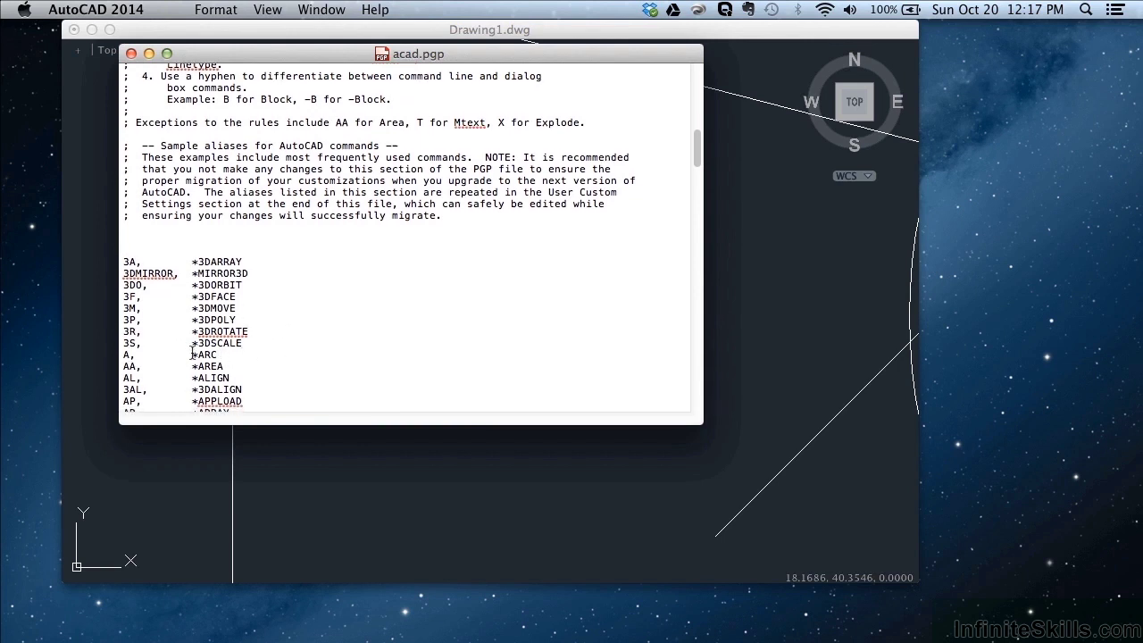
pyautogui.scroll(-5, 194, 354)
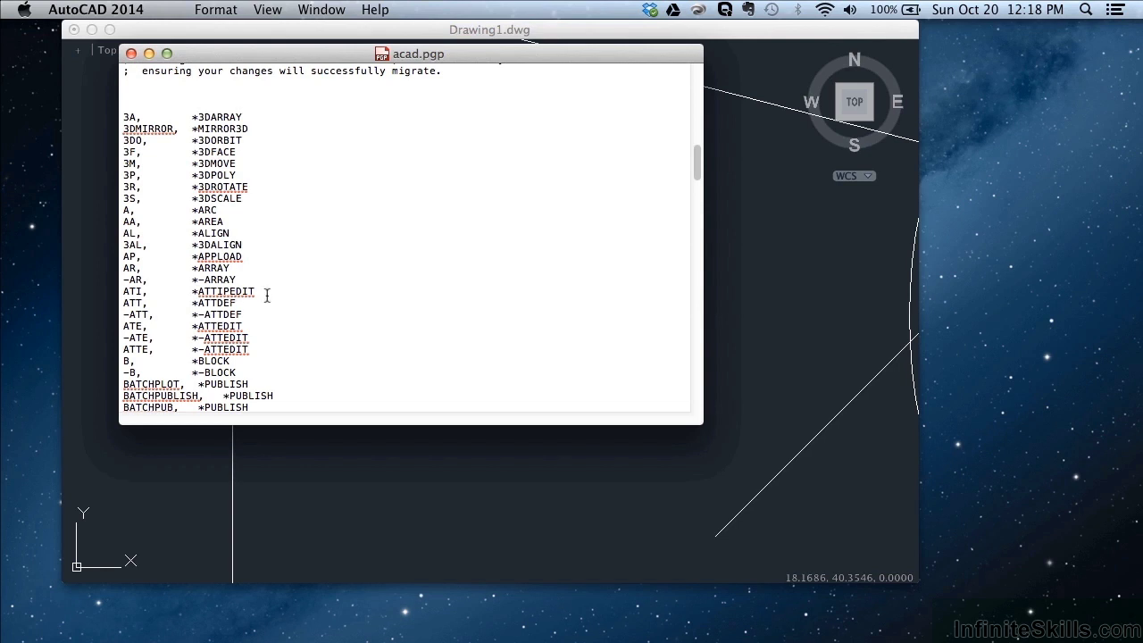
pyautogui.scroll(-1, 250, 286)
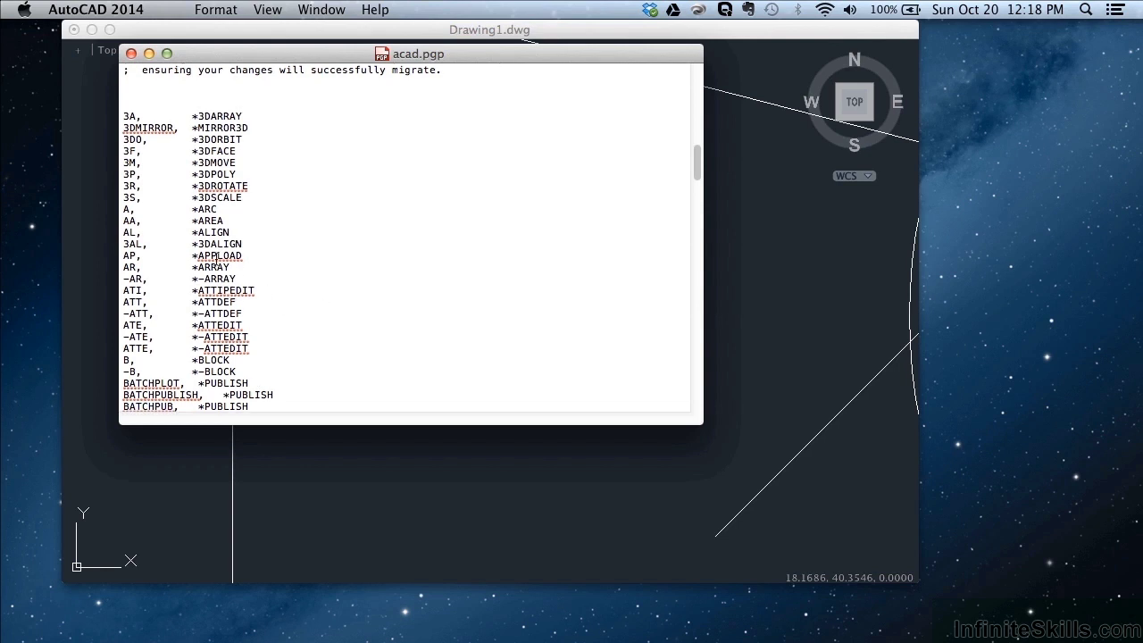
# Step: Replace the *ARRAY alias AR with hh in acad.pgp
pyautogui.click(136, 267)
pyautogui.press('BackSpace')
pyautogui.press('BackSpace')
pyautogui.write('hh')
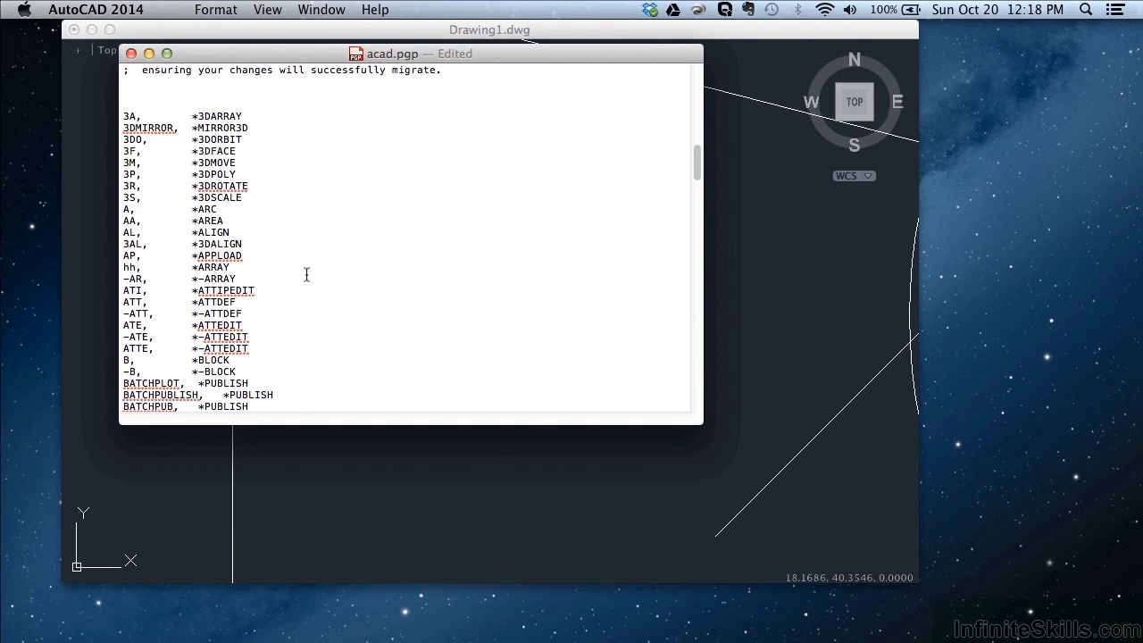
# Step: Scroll acad.pgp down to its closing User Defined Command Aliases section
pyautogui.scroll(-4, 308, 284)
pyautogui.scroll(-9, 306, 284)
pyautogui.scroll(-3, 494, 250)
pyautogui.scroll(-15, 494, 251)
pyautogui.scroll(-20, 492, 254)
pyautogui.scroll(-15, 399, 269)
pyautogui.scroll(-12, 219, 310)
pyautogui.scroll(-12, 250, 318)
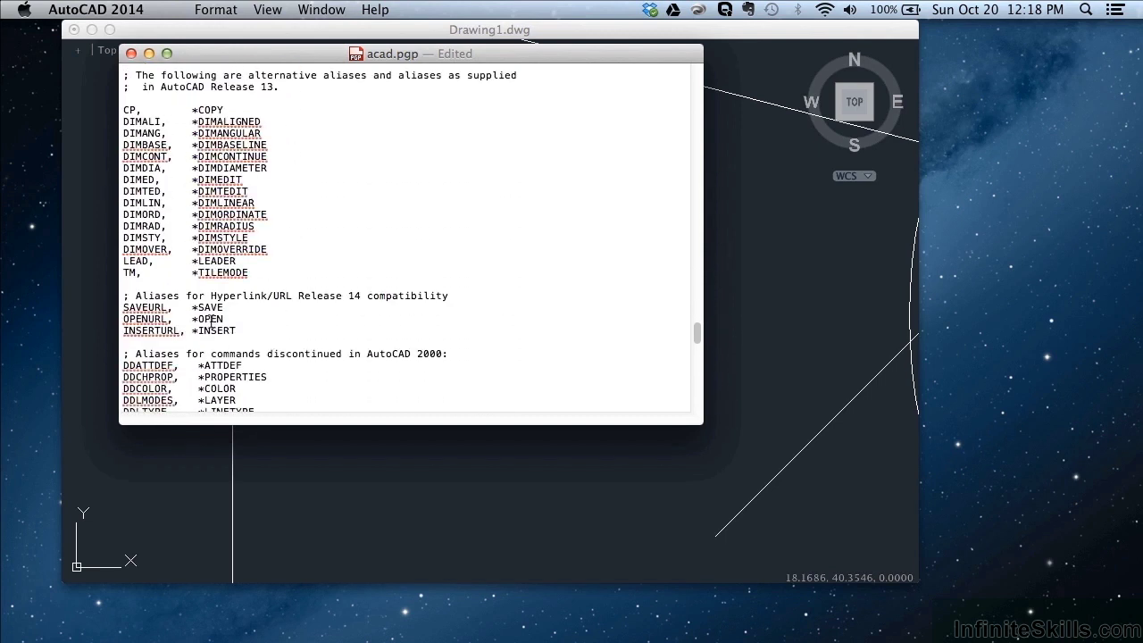
pyautogui.scroll(-3, 232, 323)
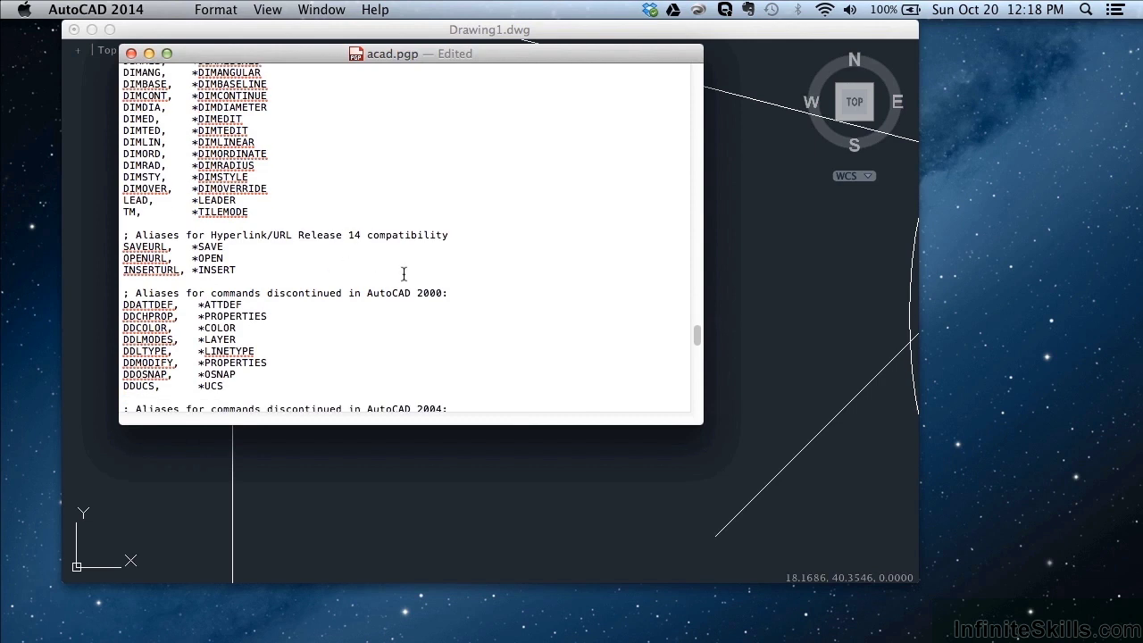
pyautogui.scroll(-6, 345, 313)
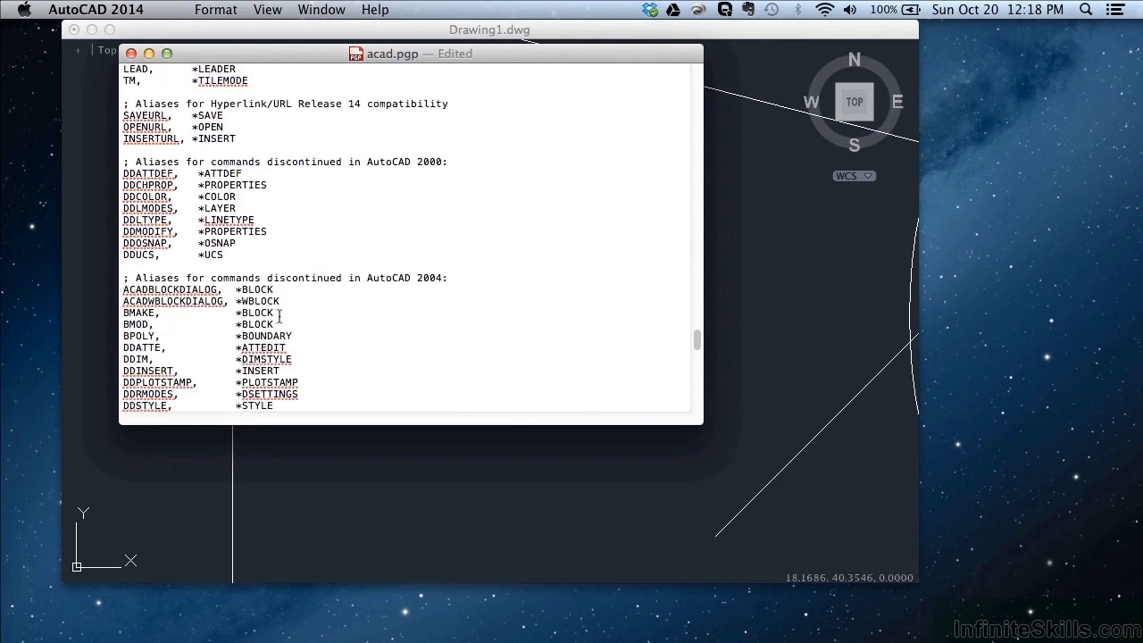
pyautogui.scroll(-8, 375, 331)
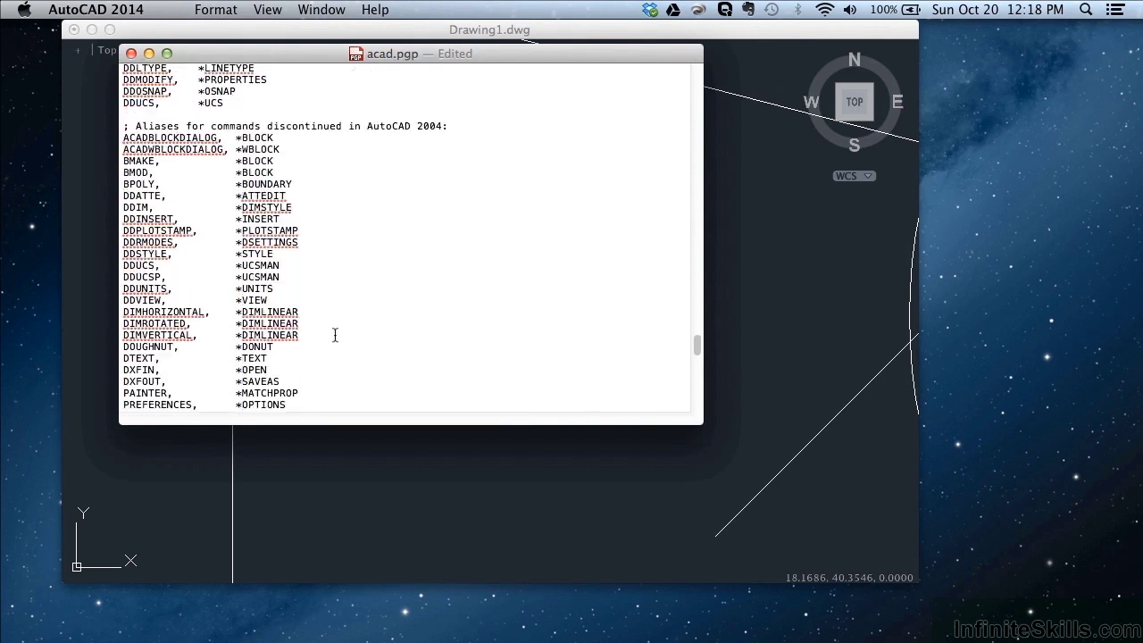
pyautogui.scroll(-20, 335, 335)
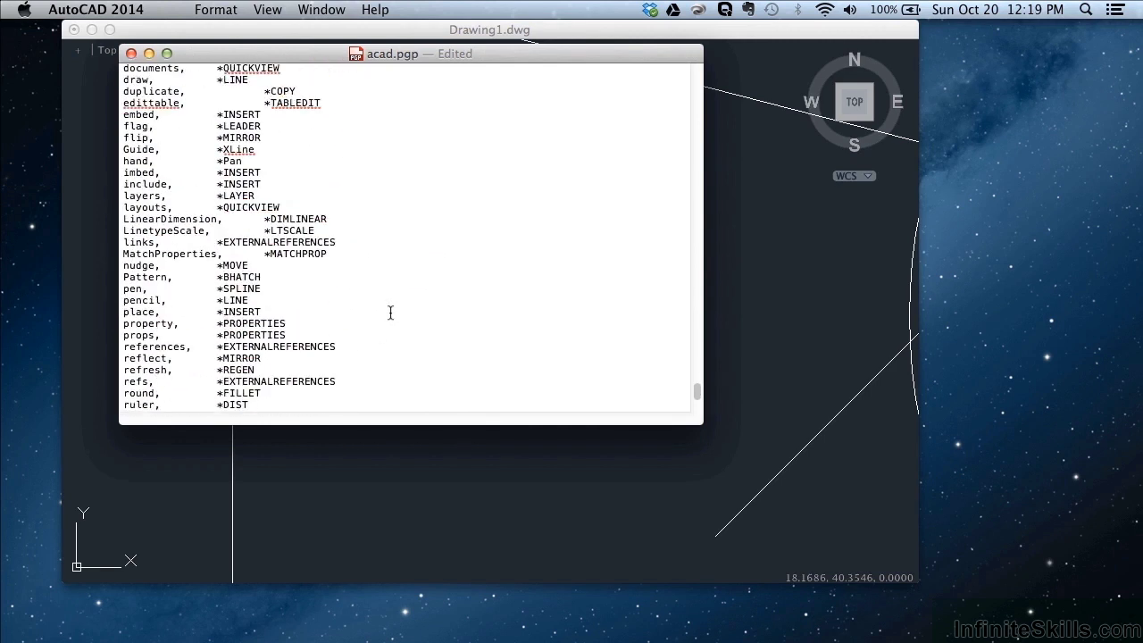
pyautogui.scroll(-2, 390, 313)
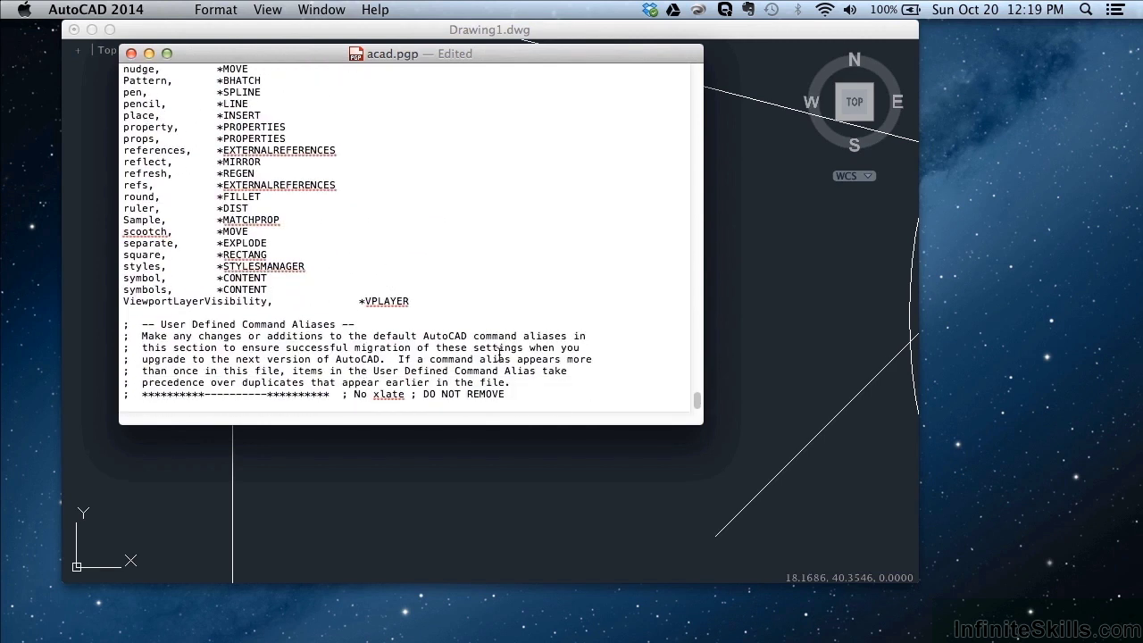
# Step: Append a new line 'Q, *LINE' so Q becomes the alias for the LINE command
pyautogui.click(544, 393)
pyautogui.press('Return')
pyautogui.press('Return')
pyautogui.press('Return')
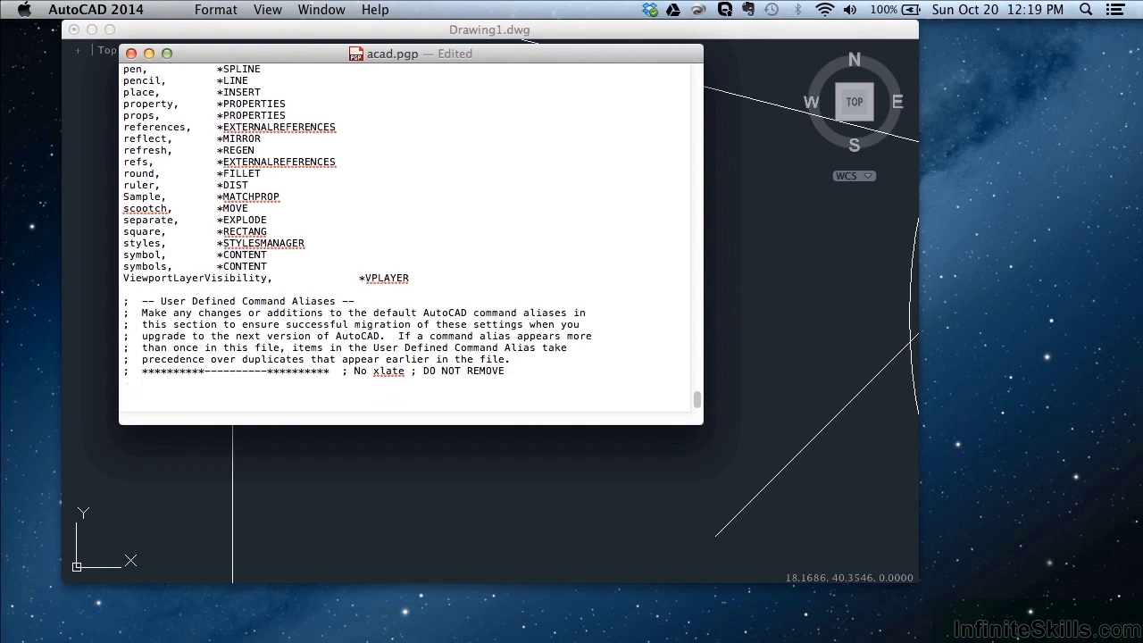
pyautogui.write('Q,\t*LINE')
# Step: Close the edited acad.pgp and reload it via Tools > Customize > Reload Command Aliases (PGP)
pyautogui.click(131, 54)
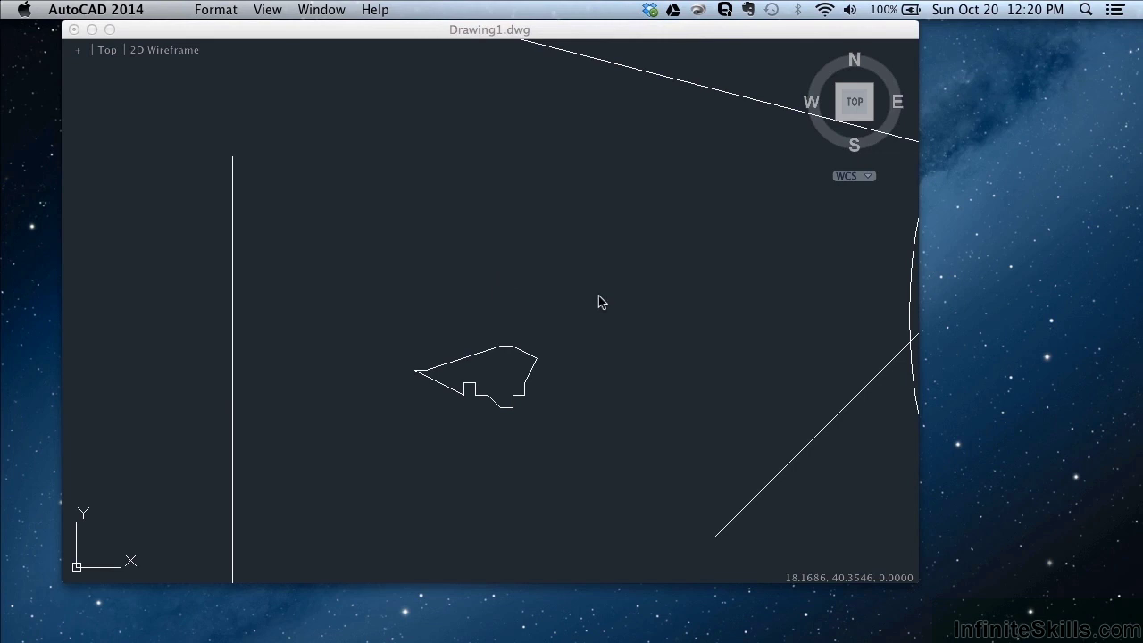
pyautogui.click(447, 11)
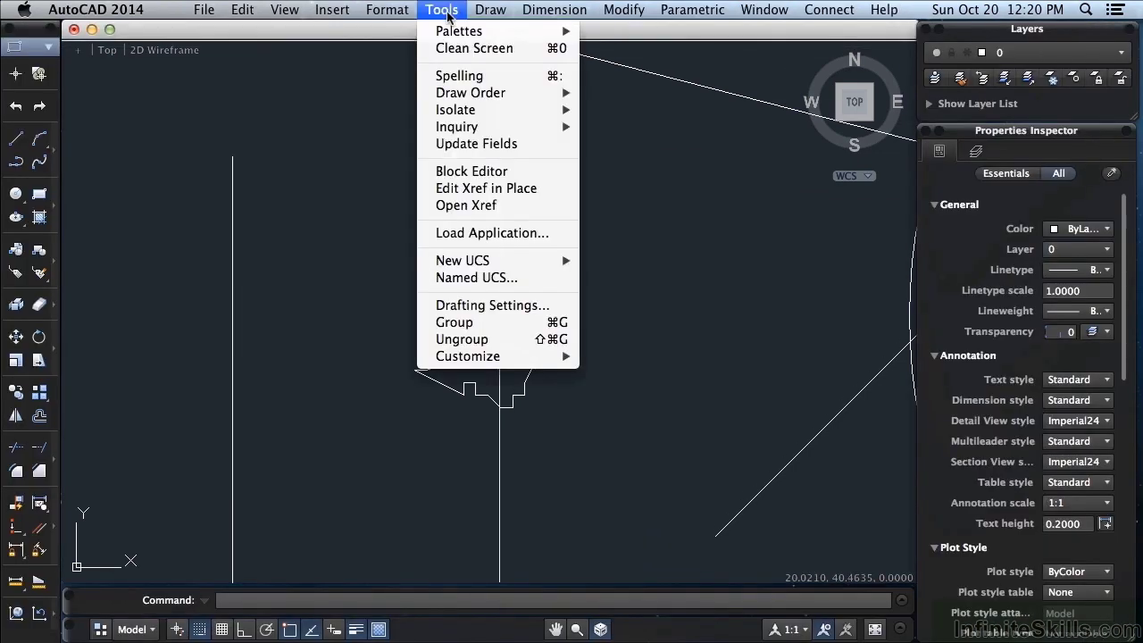
pyautogui.moveTo(504, 359)
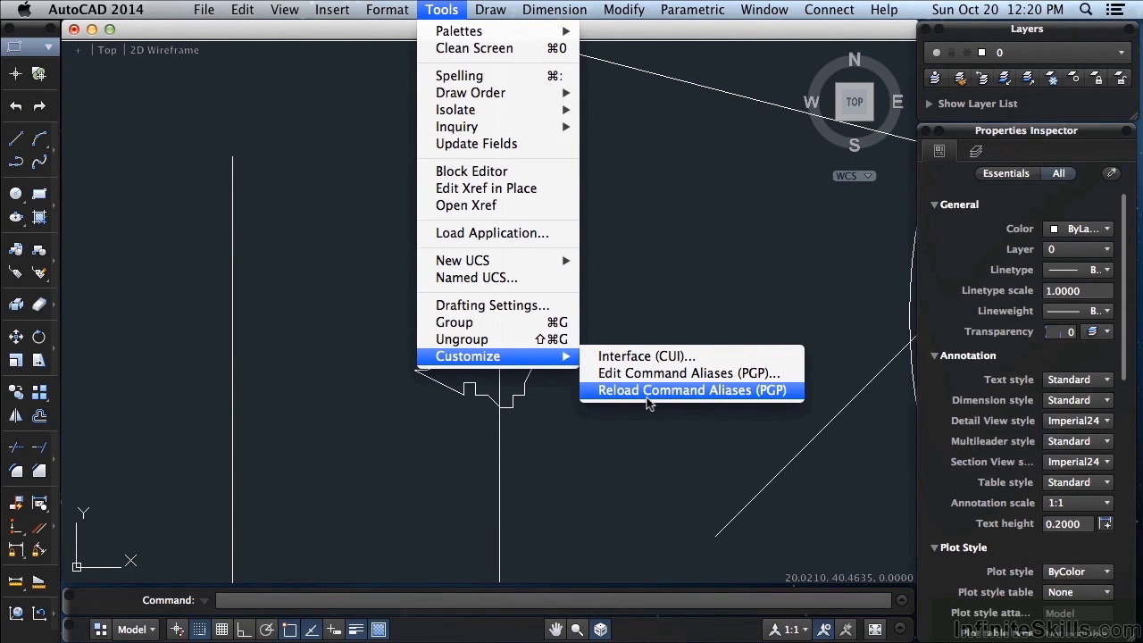
pyautogui.click(658, 242)
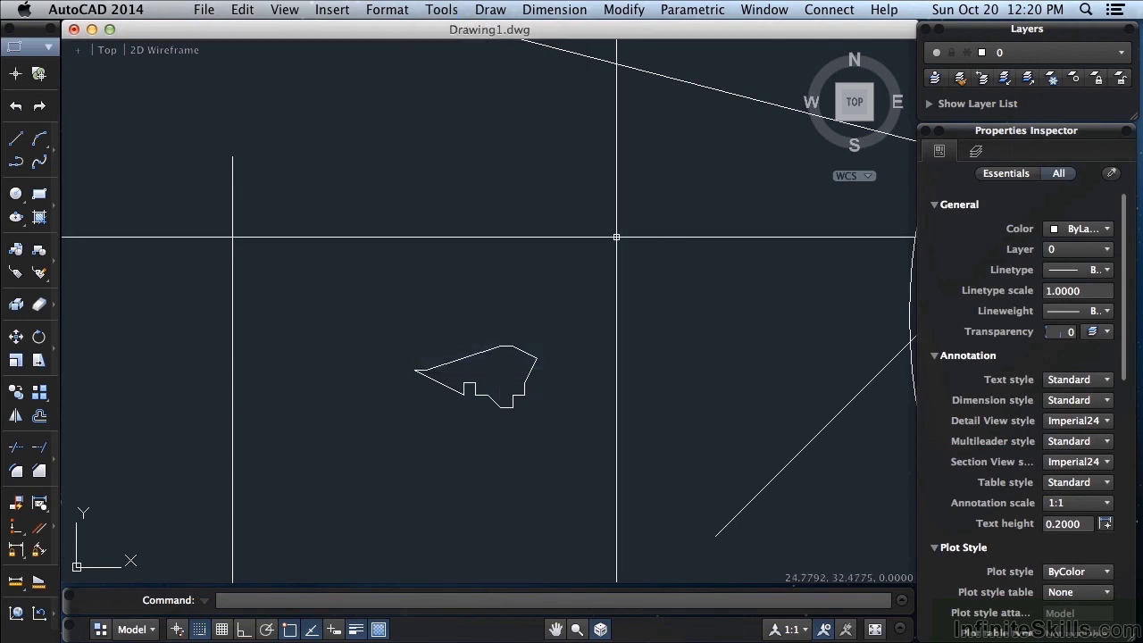